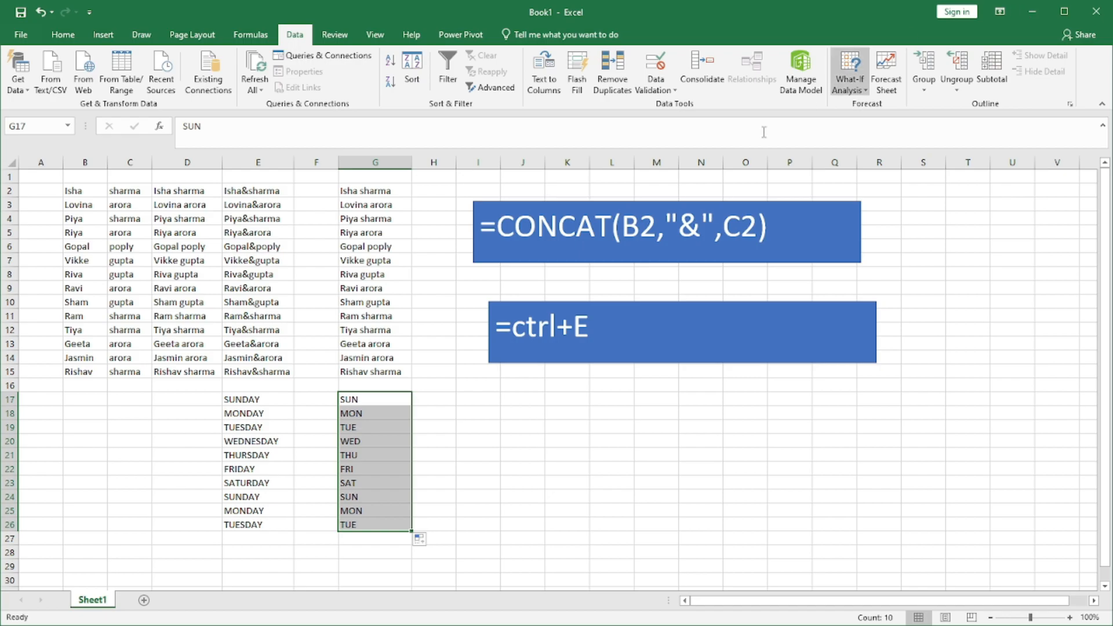
Copy the first and last names in B2:C15 to a new sheet, starting at cell B2
{"action": "left_click", "coordinate": [78, 190]}
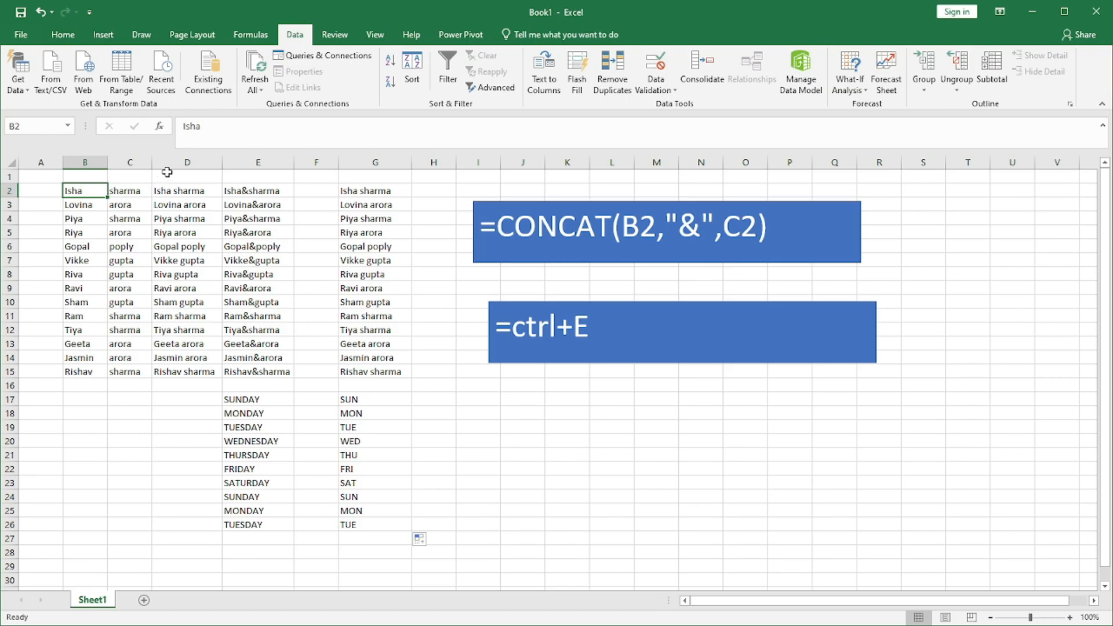
{"action": "left_click_drag", "start_coordinate": [91, 189], "coordinate": [136, 373]}
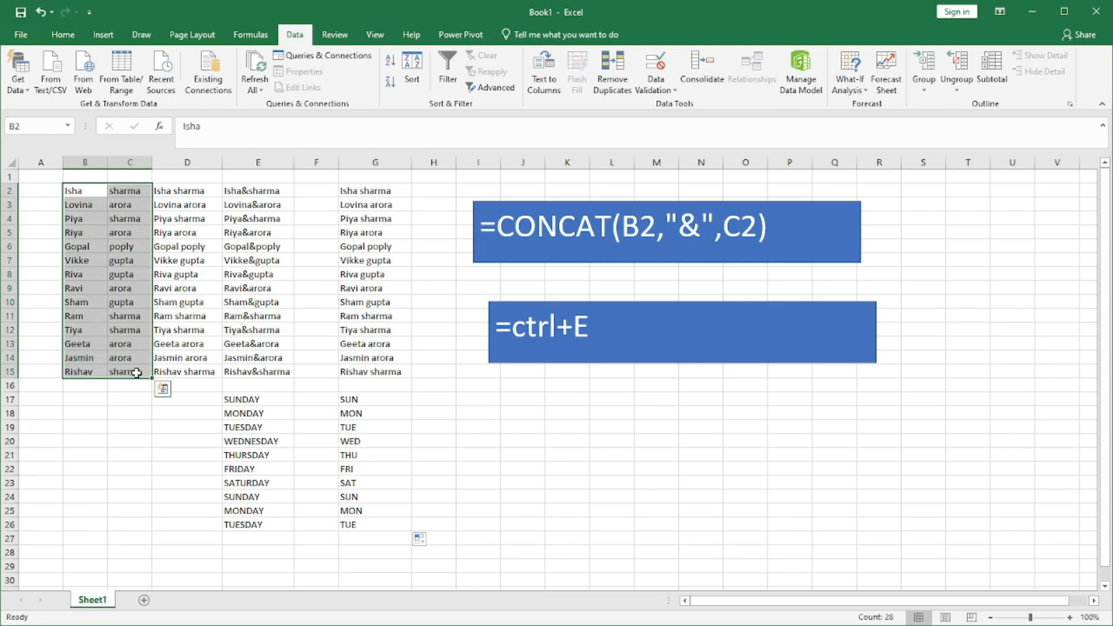
{"action": "key", "text": "ctrl+c"}
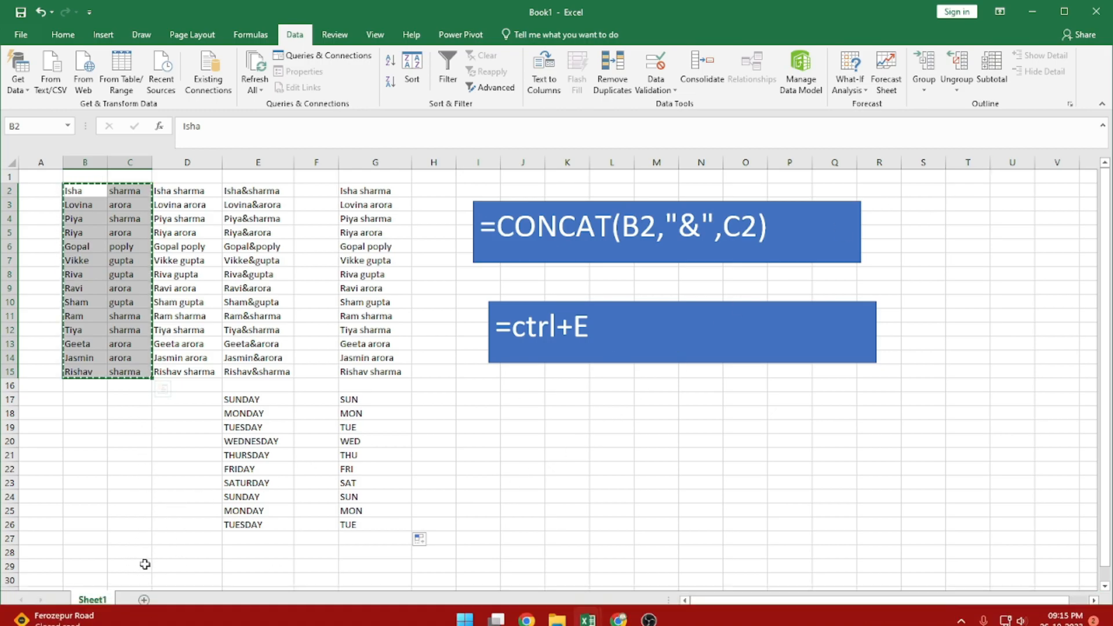
{"action": "left_click", "coordinate": [145, 600]}
{"action": "left_click", "coordinate": [87, 190]}
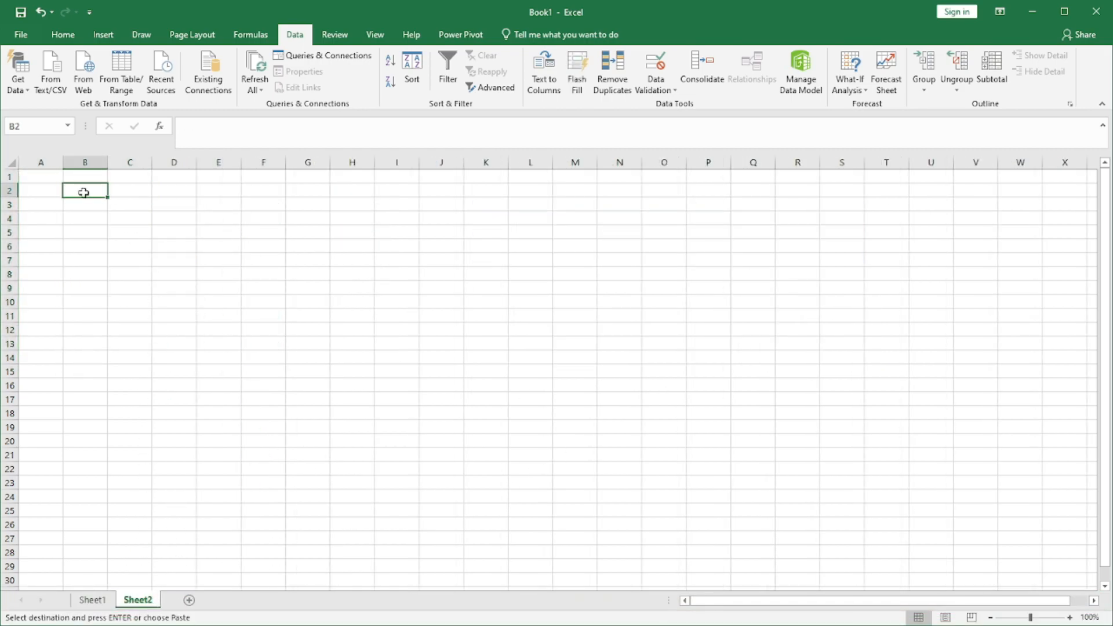
{"action": "key", "text": "ctrl+v"}
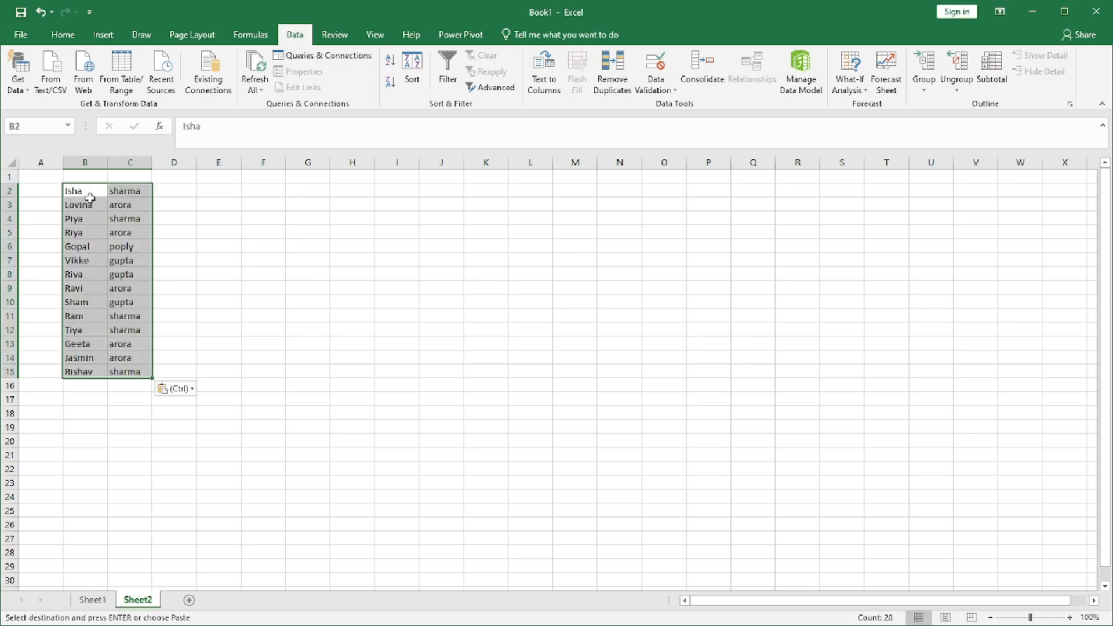
Enlarge the new sheet's view to 150%
{"action": "left_click", "coordinate": [174, 190]}
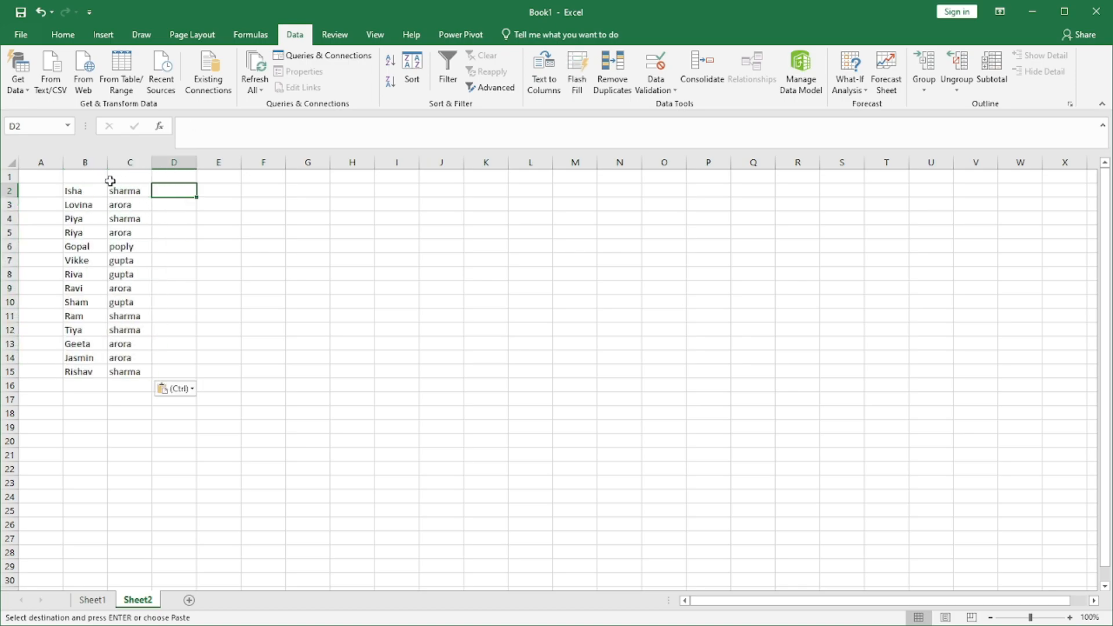
{"action": "left_click_drag", "start_coordinate": [87, 191], "coordinate": [135, 375]}
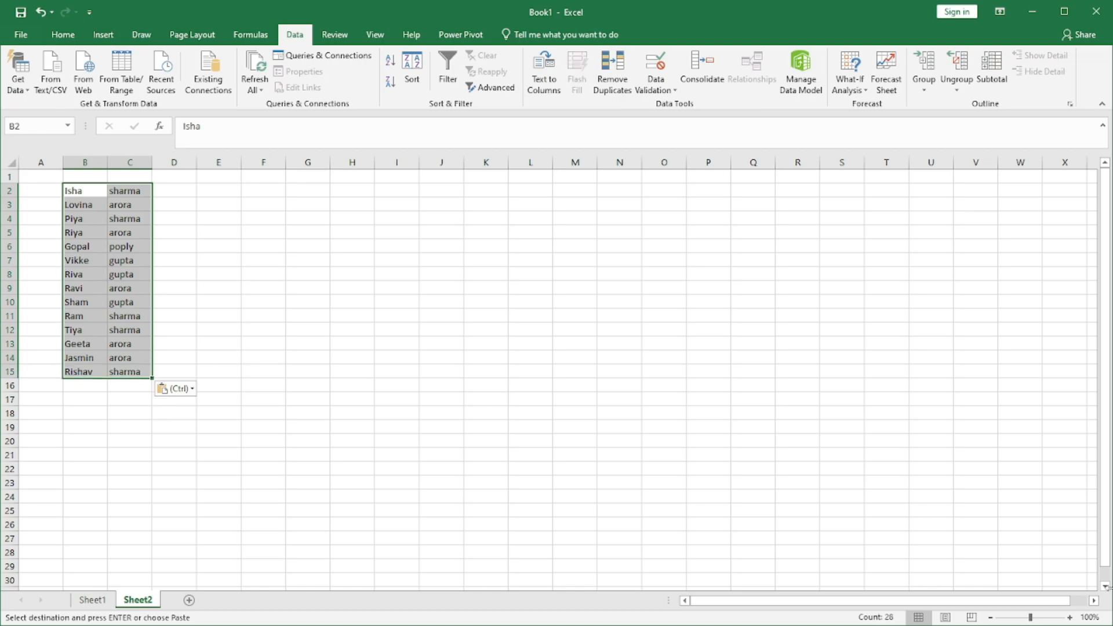
{"action": "left_click", "coordinate": [1070, 617]}
{"action": "left_click", "coordinate": [1070, 618]}
{"action": "left_click", "coordinate": [1070, 617]}
{"action": "left_click", "coordinate": [1069, 618]}
{"action": "left_click", "coordinate": [1070, 618]}
{"action": "left_click", "coordinate": [255, 200]}
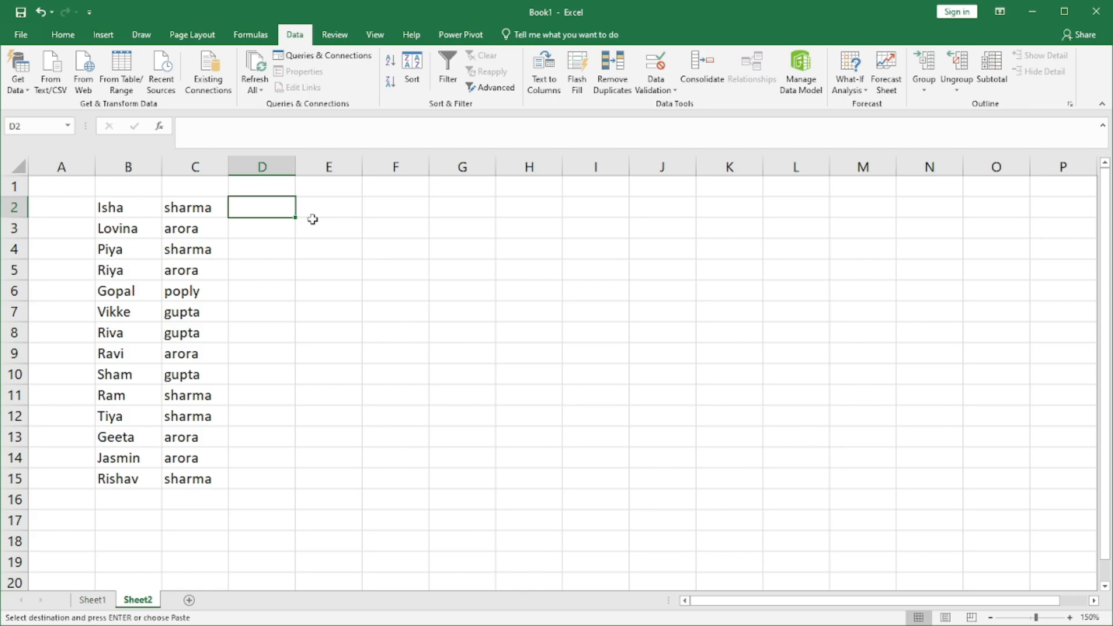
{"action": "type", "text": "=COUN"}
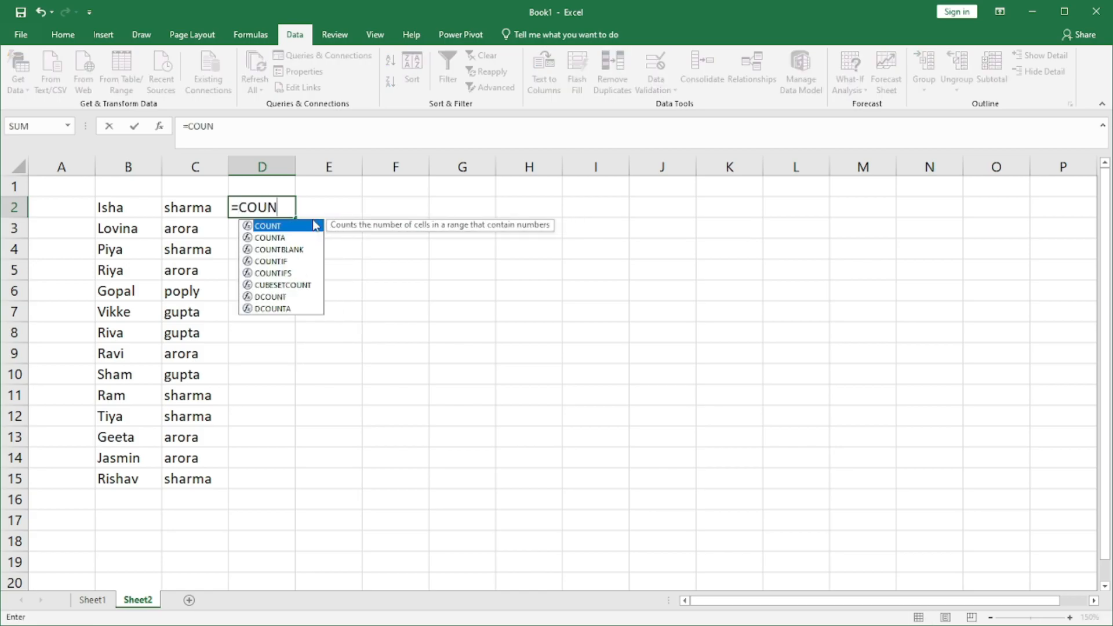
{"action": "type", "text": "T"}
{"action": "key", "text": "BackSpace"}
{"action": "type", "text": "C"}
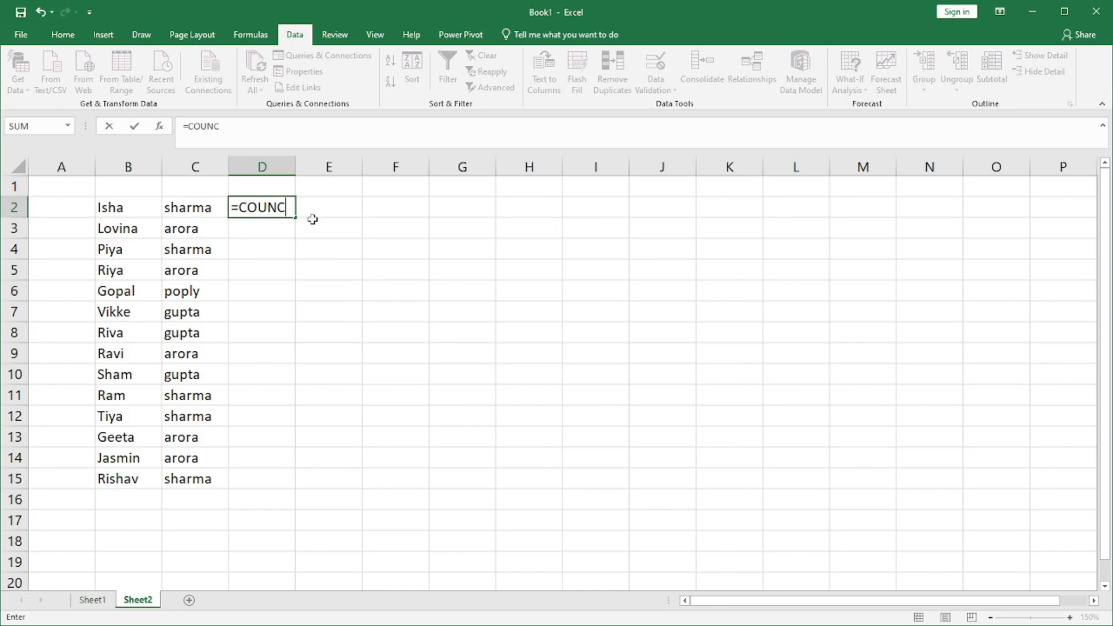
{"action": "key", "text": "BackSpace"}
{"action": "key", "text": "BackSpace"}
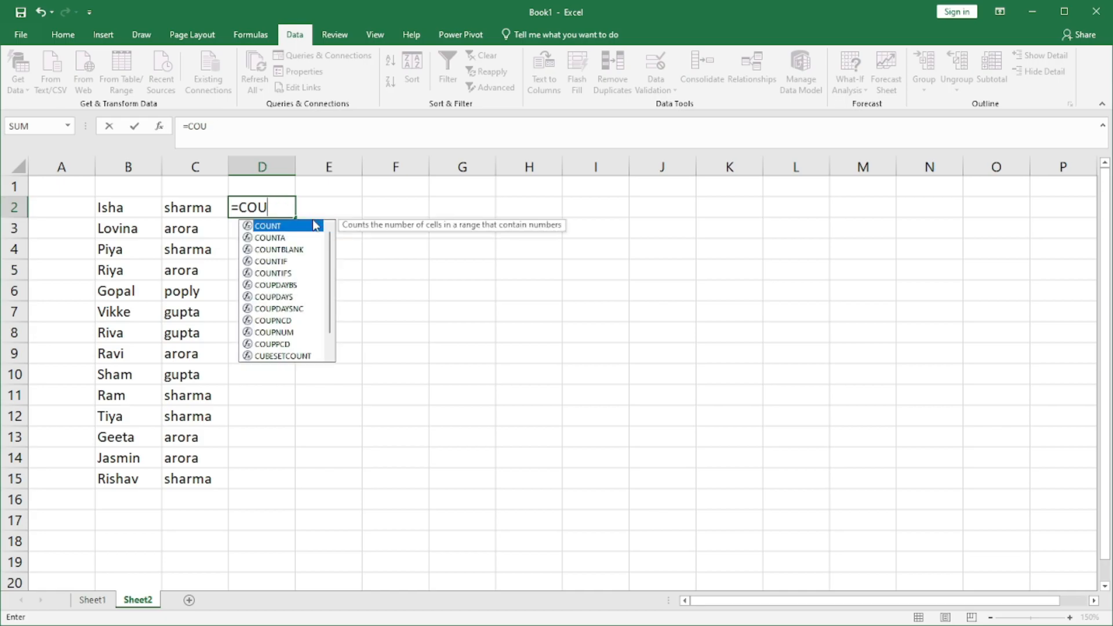
{"action": "key", "text": "BackSpace"}
{"action": "key", "text": "BackSpace"}
{"action": "key", "text": "BackSpace"}
{"action": "key", "text": "BackSpace"}
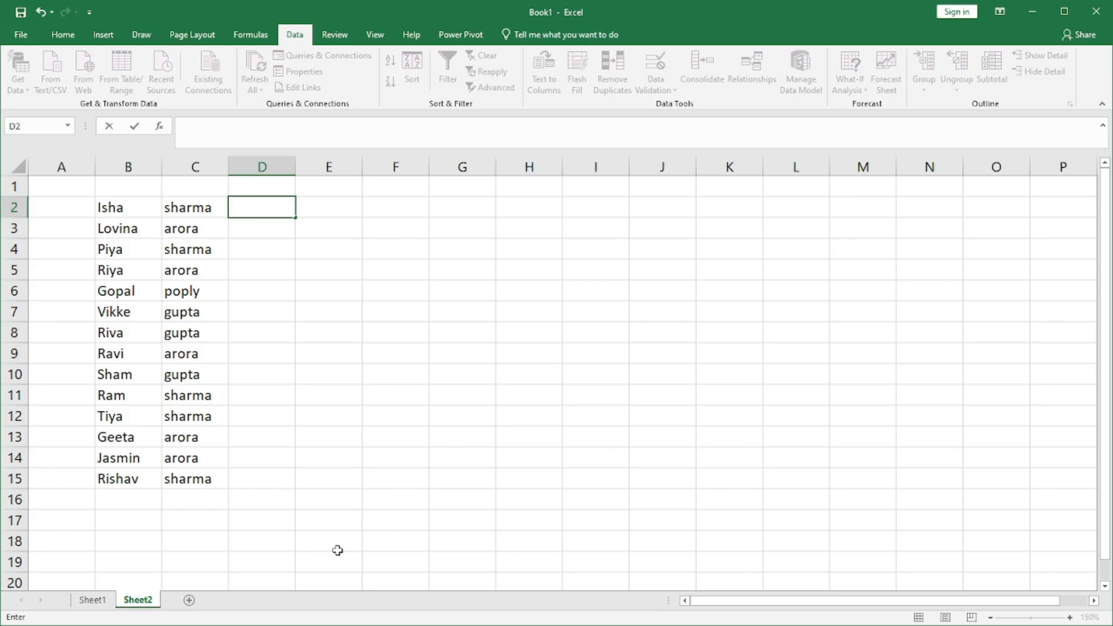
Join the first and last name with a space in D2 of Sheet2 using =CONCAT(B2," ",C2), modelled on Sheet1's example formula
{"action": "left_click", "coordinate": [93, 600]}
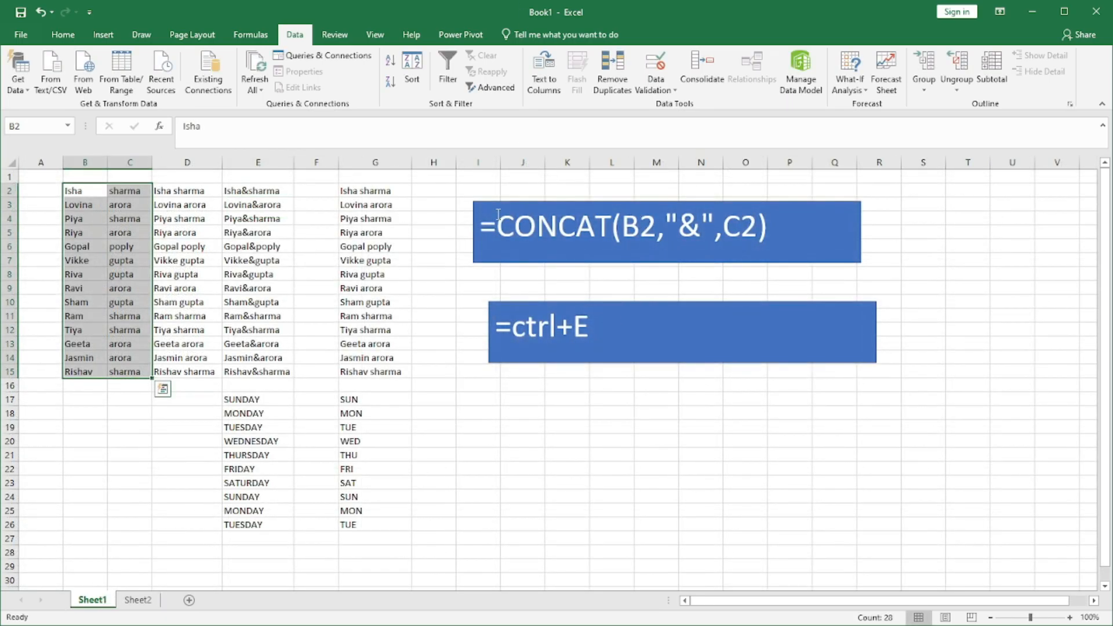
{"action": "left_click", "coordinate": [763, 227]}
{"action": "left_click_drag", "start_coordinate": [771, 227], "coordinate": [496, 243]}
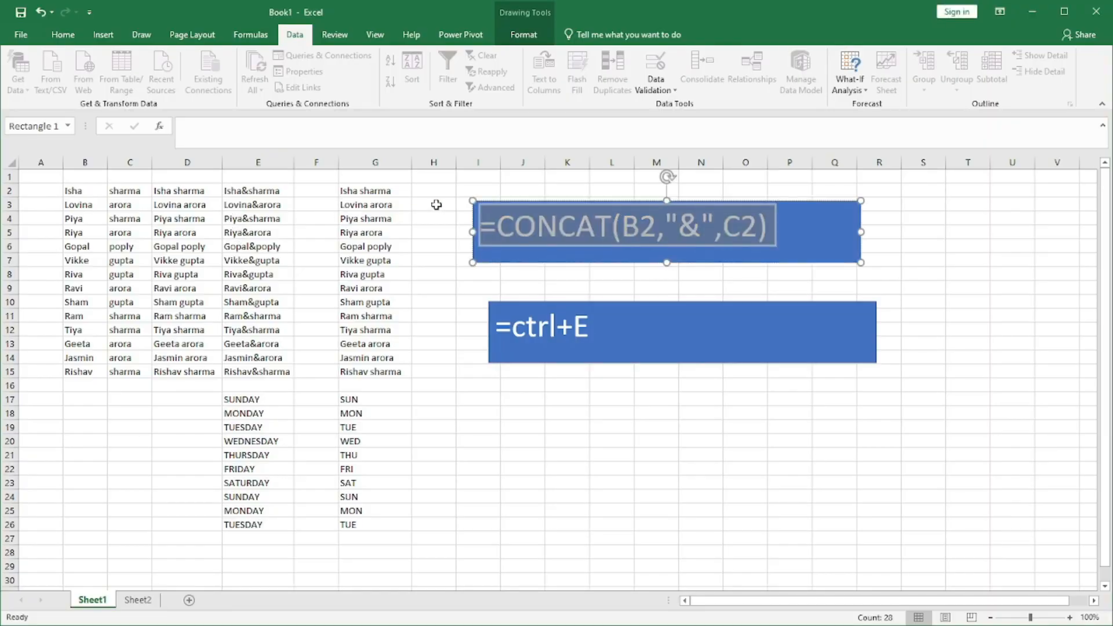
{"action": "left_click", "coordinate": [152, 599]}
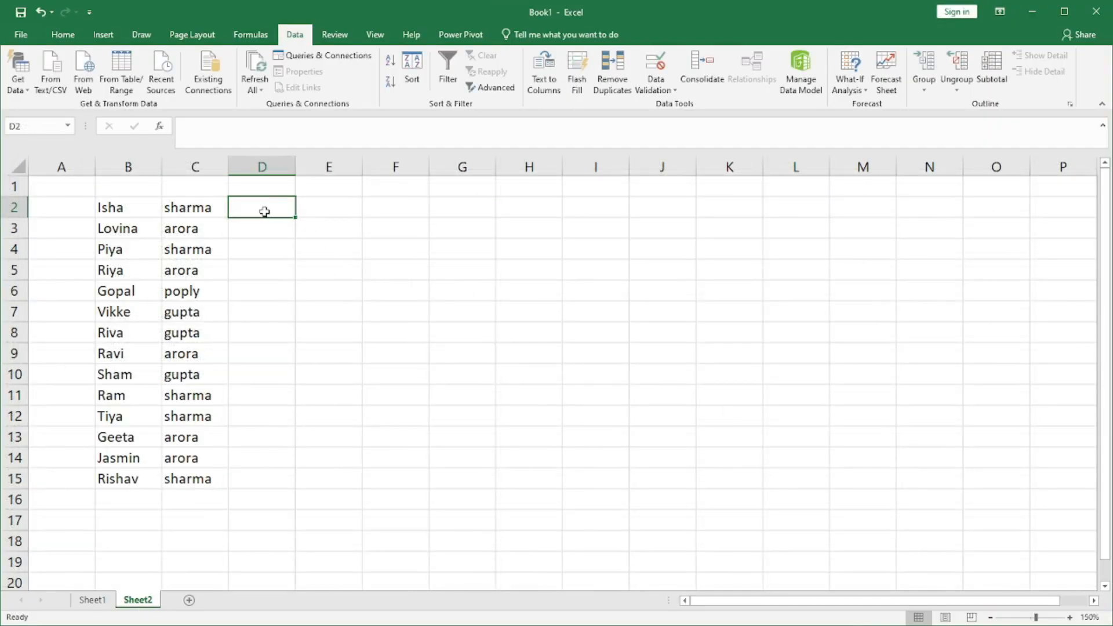
{"action": "type", "text": "="}
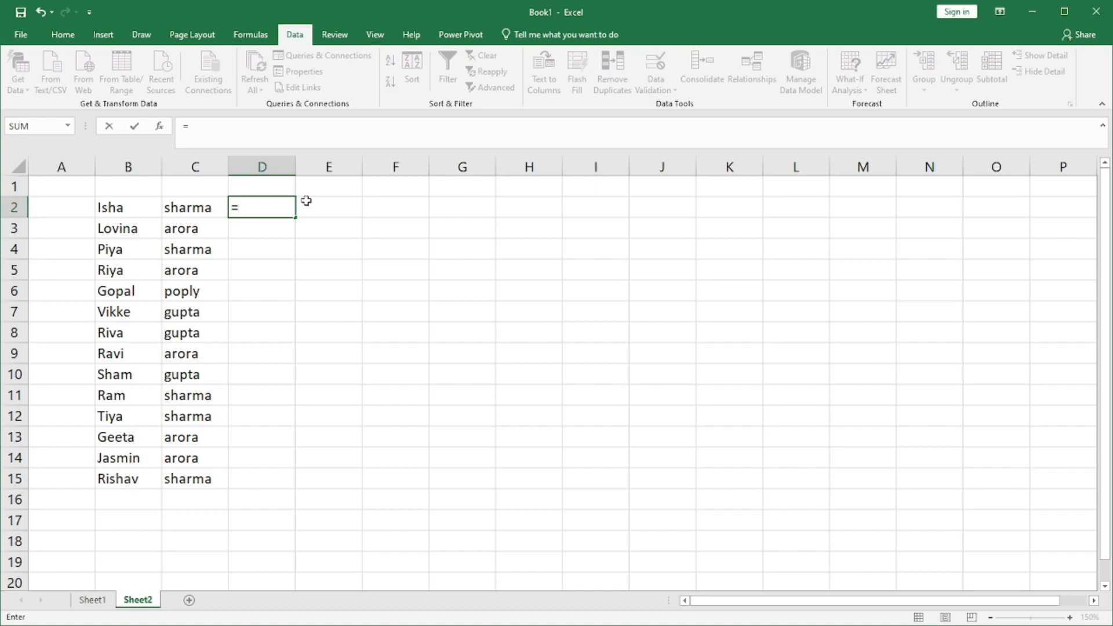
{"action": "type", "text": "CO"}
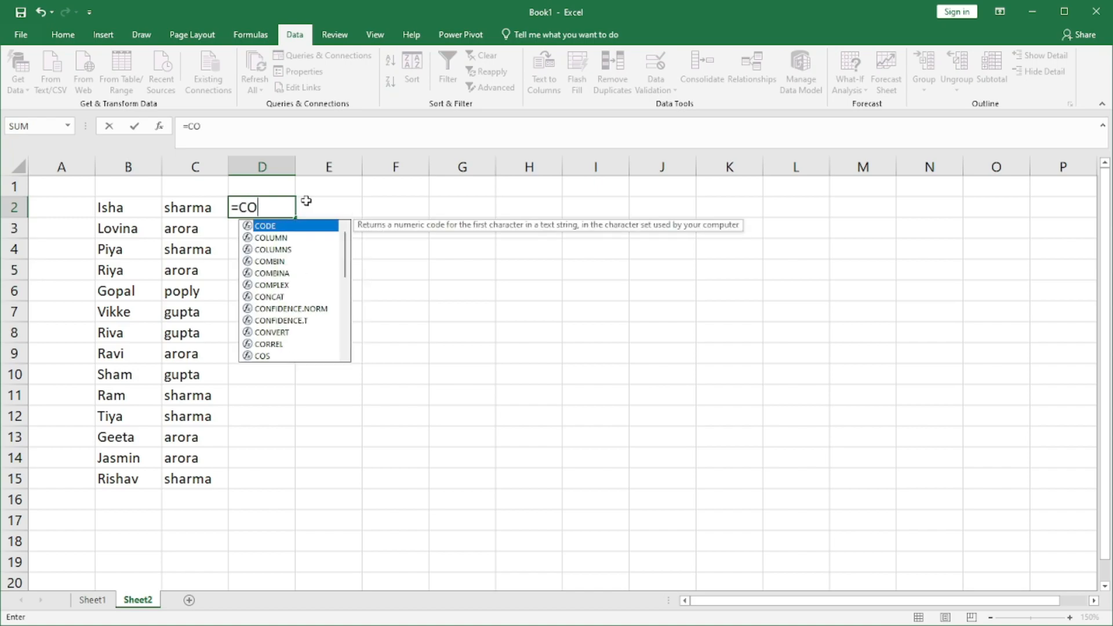
{"action": "type", "text": "N"}
{"action": "key", "text": "Tab"}
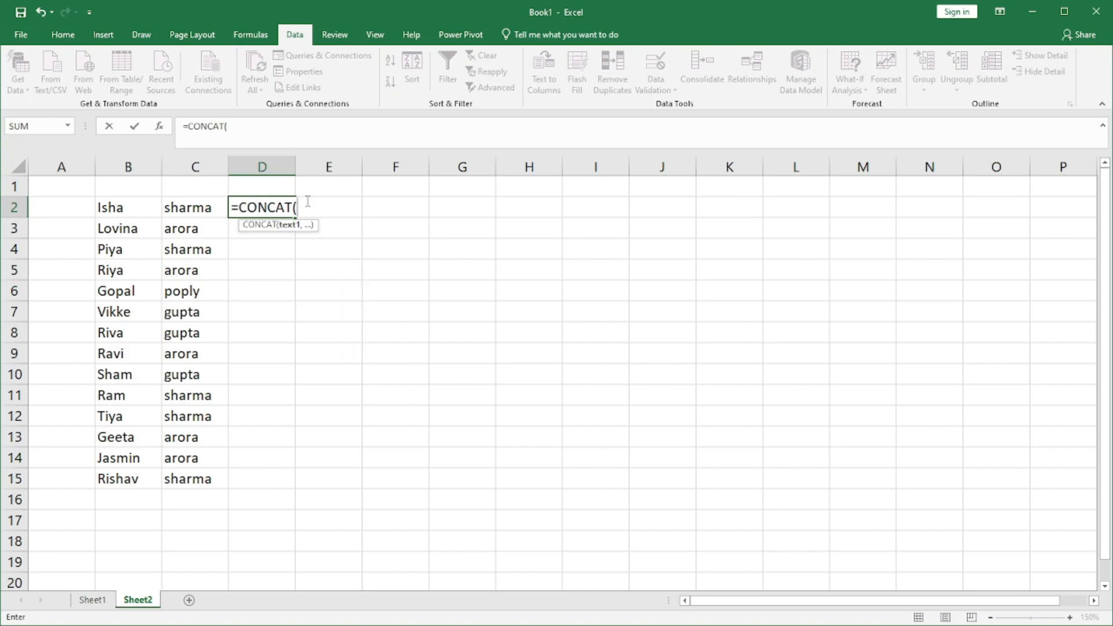
{"action": "left_click", "coordinate": [138, 209]}
{"action": "type", "text": ",\""}
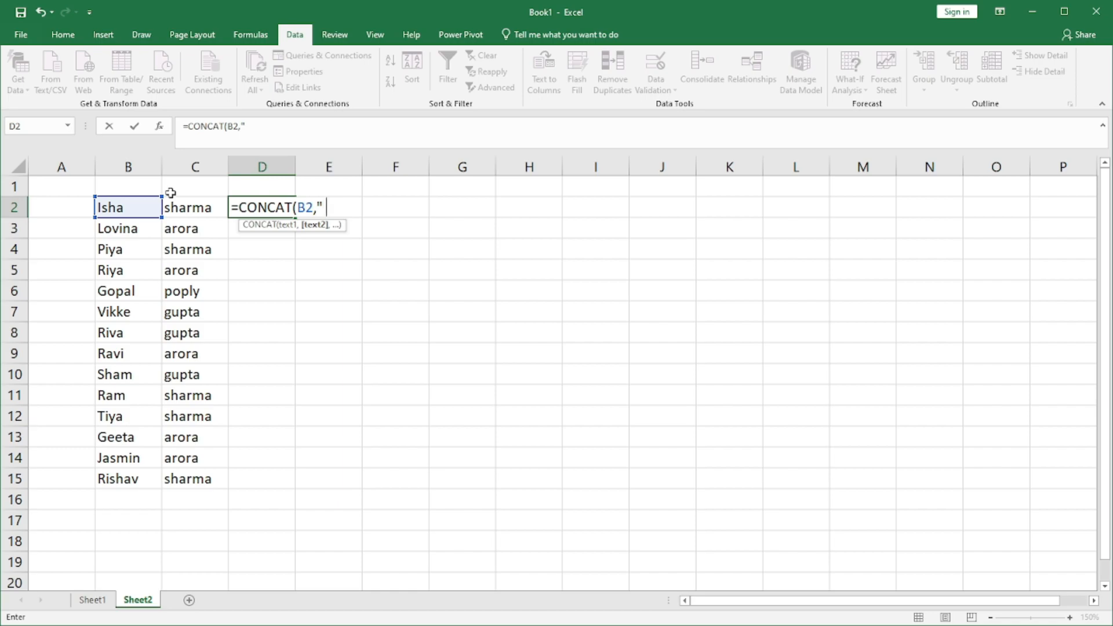
{"action": "type", "text": " \",C2)"}
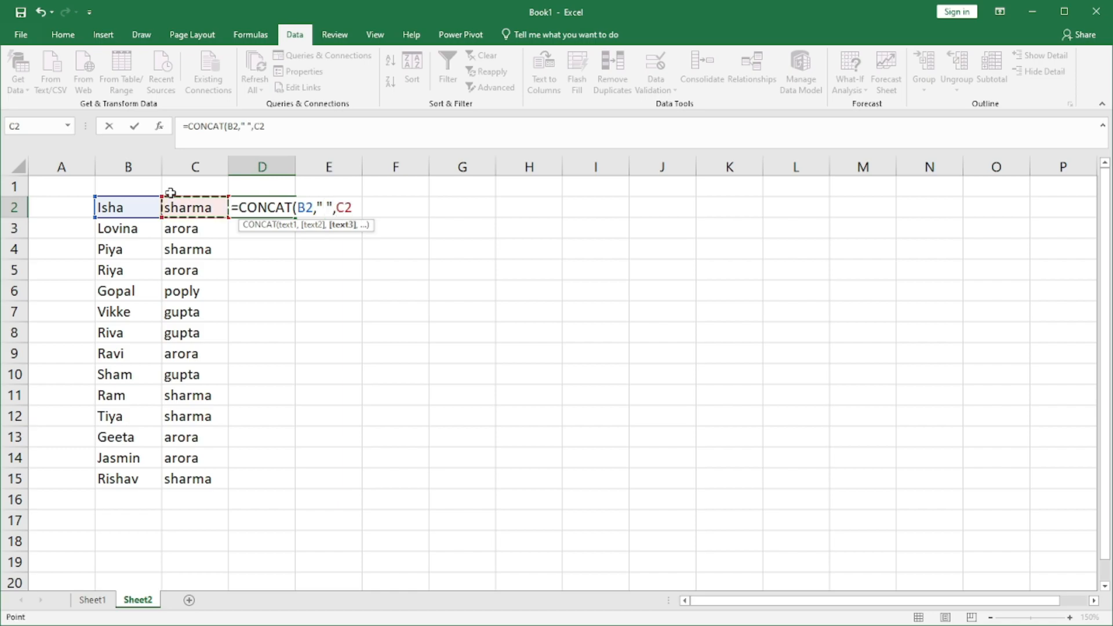
{"action": "key", "text": "Return"}
Fill the D2 formula down to D15 and widen column D to fit the full names
{"action": "key", "text": "Up"}
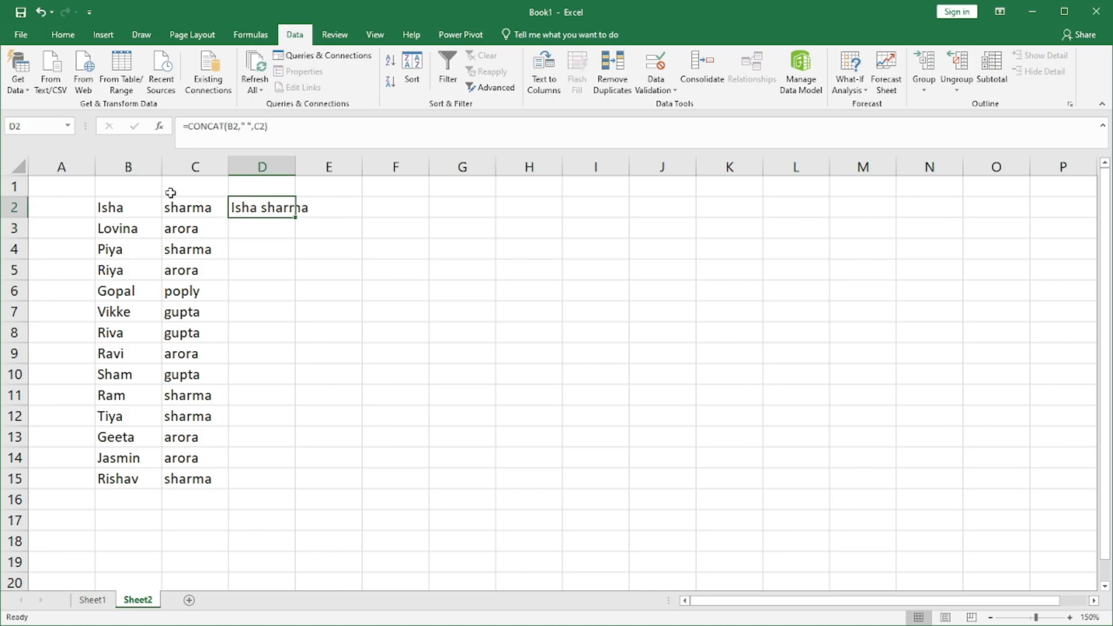
{"action": "double_click", "coordinate": [295, 218]}
{"action": "left_click_drag", "start_coordinate": [295, 166], "coordinate": [335, 164]}
{"action": "left_click", "coordinate": [365, 244]}
{"action": "left_click", "coordinate": [264, 209]}
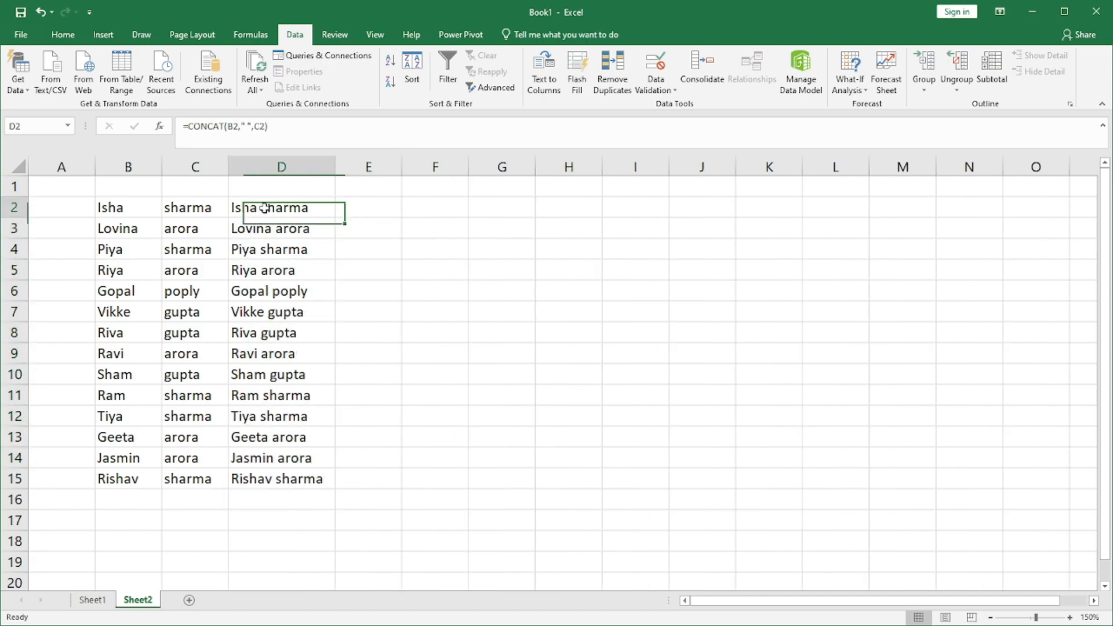
{"action": "left_click", "coordinate": [92, 600]}
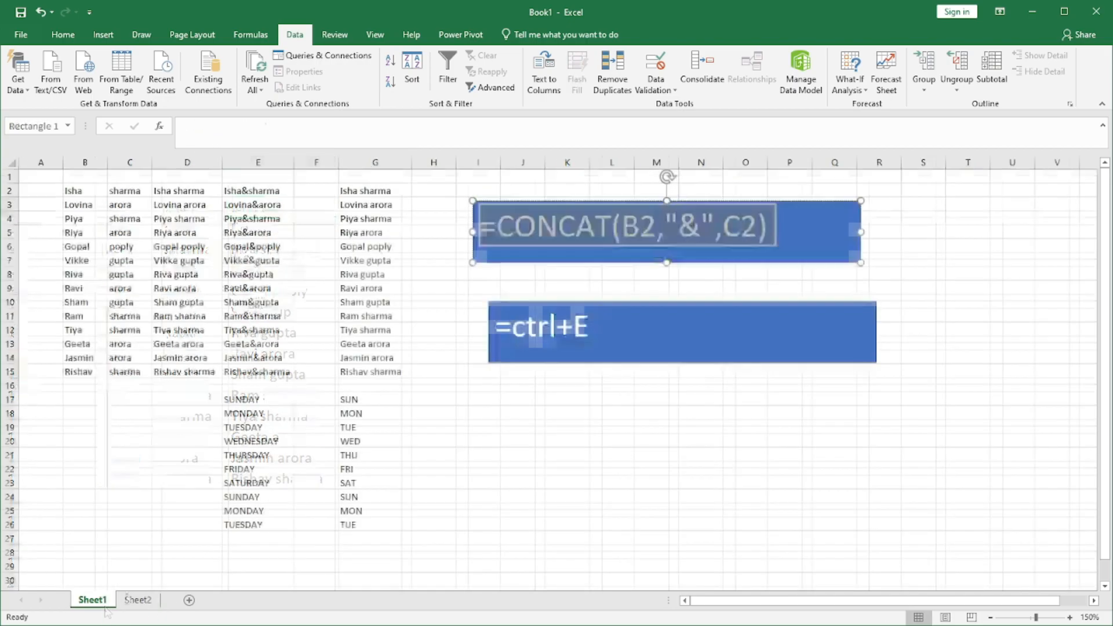
{"action": "left_click", "coordinate": [570, 264]}
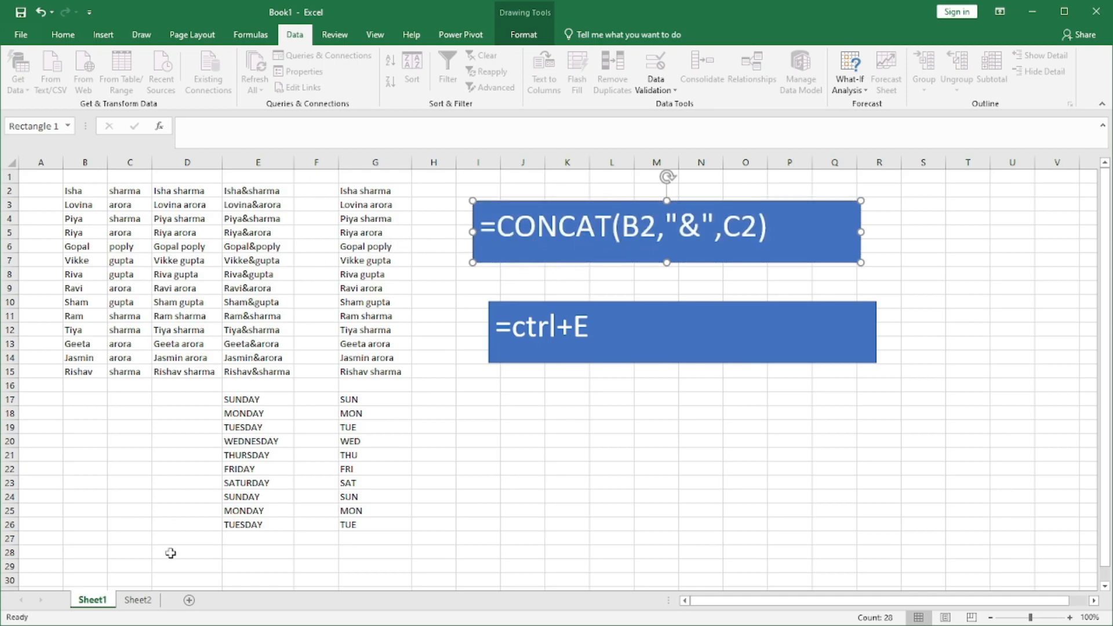
{"action": "left_click", "coordinate": [139, 600]}
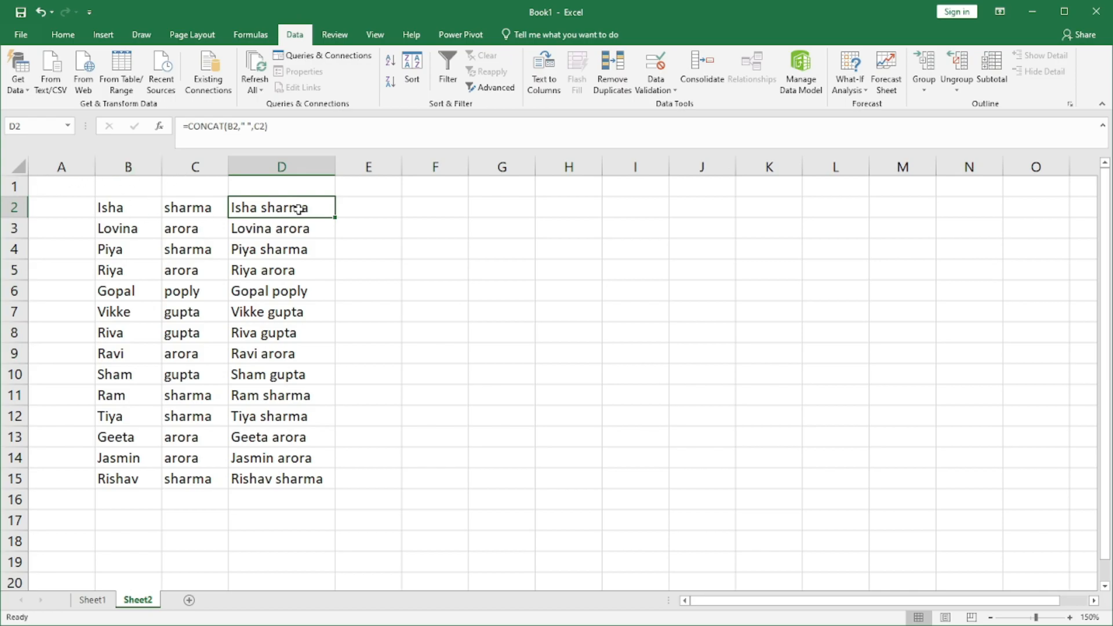
{"action": "left_click", "coordinate": [363, 207]}
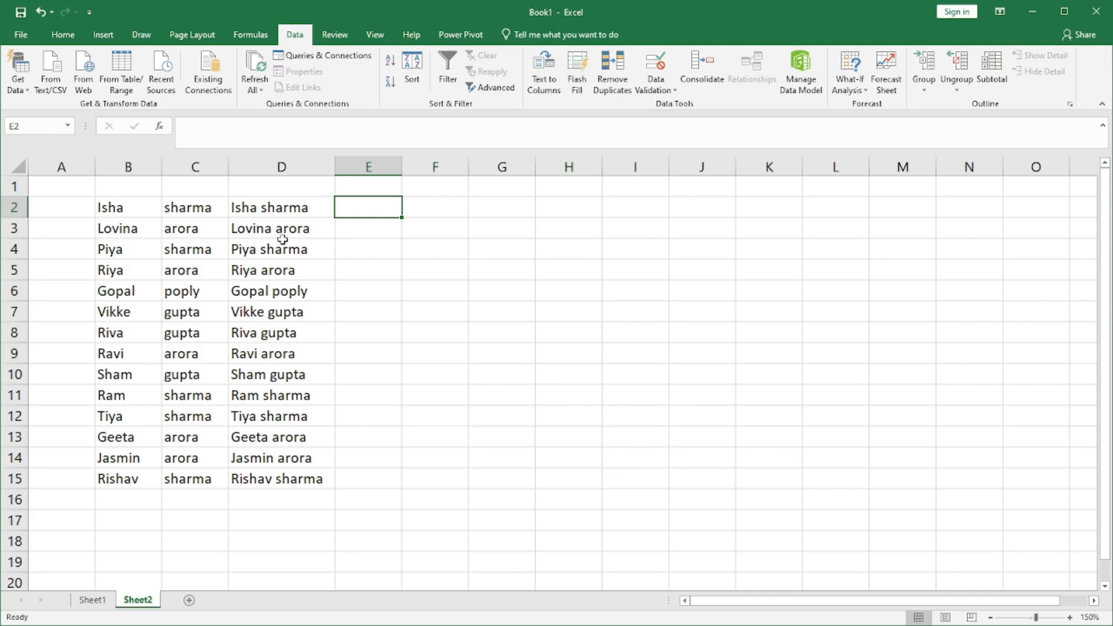
{"action": "left_click_drag", "start_coordinate": [263, 211], "coordinate": [289, 479]}
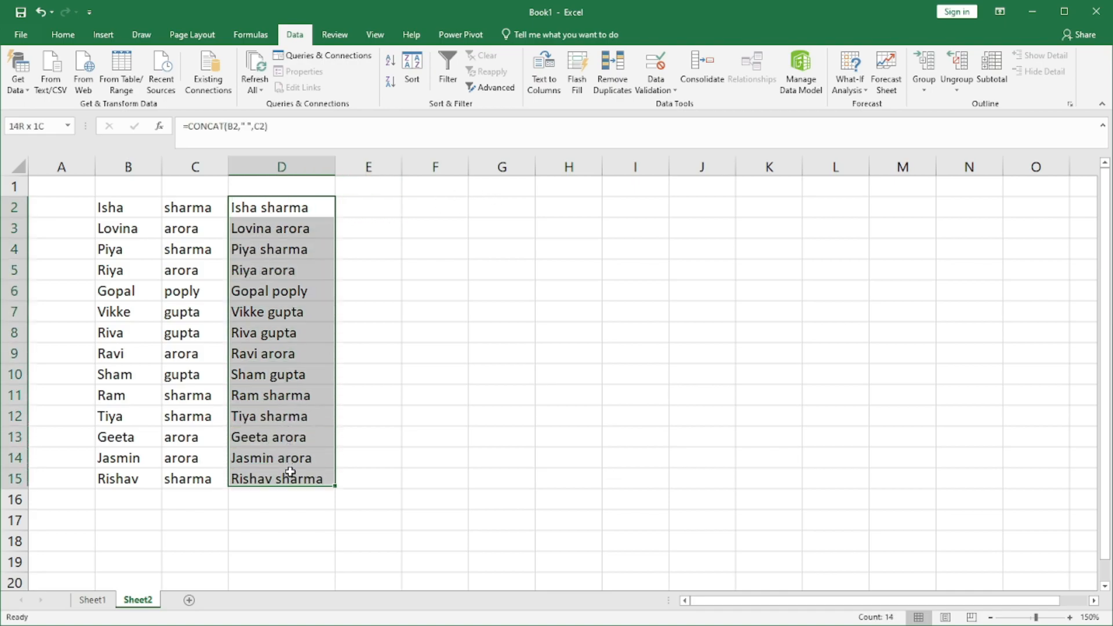
{"action": "left_click", "coordinate": [544, 76]}
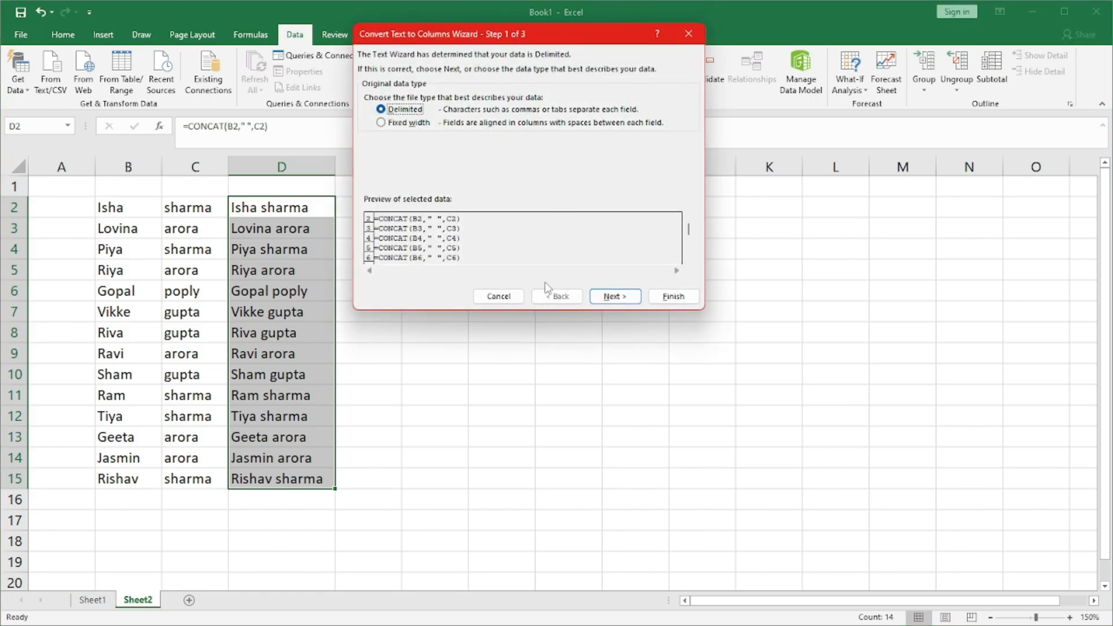
{"action": "left_click", "coordinate": [614, 297]}
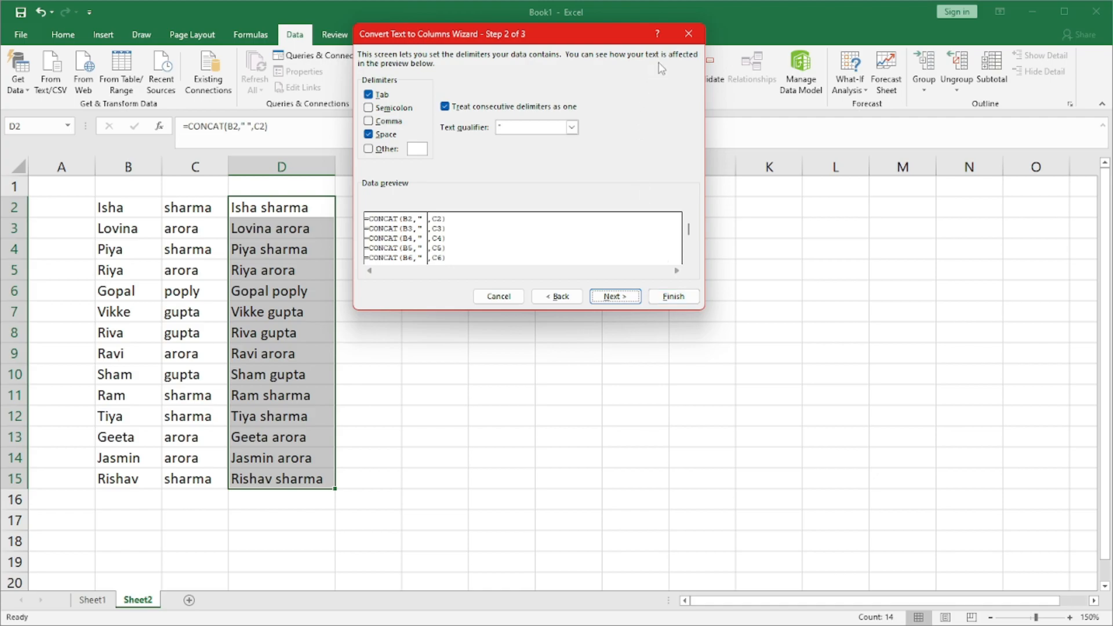
{"action": "key", "text": "Escape"}
{"action": "left_click", "coordinate": [454, 353]}
Paste the full names from D2:D15 as values only, starting at F2, and fit column F's width to its contents
{"action": "left_click_drag", "start_coordinate": [249, 216], "coordinate": [277, 471]}
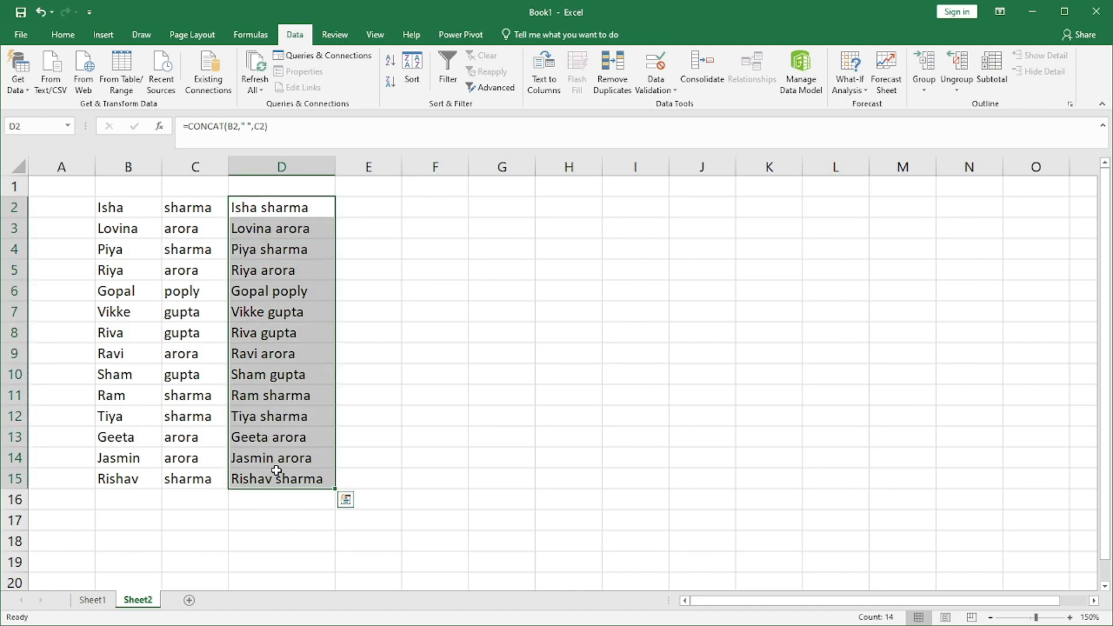
{"action": "key", "text": "ctrl+c"}
{"action": "left_click", "coordinate": [431, 207]}
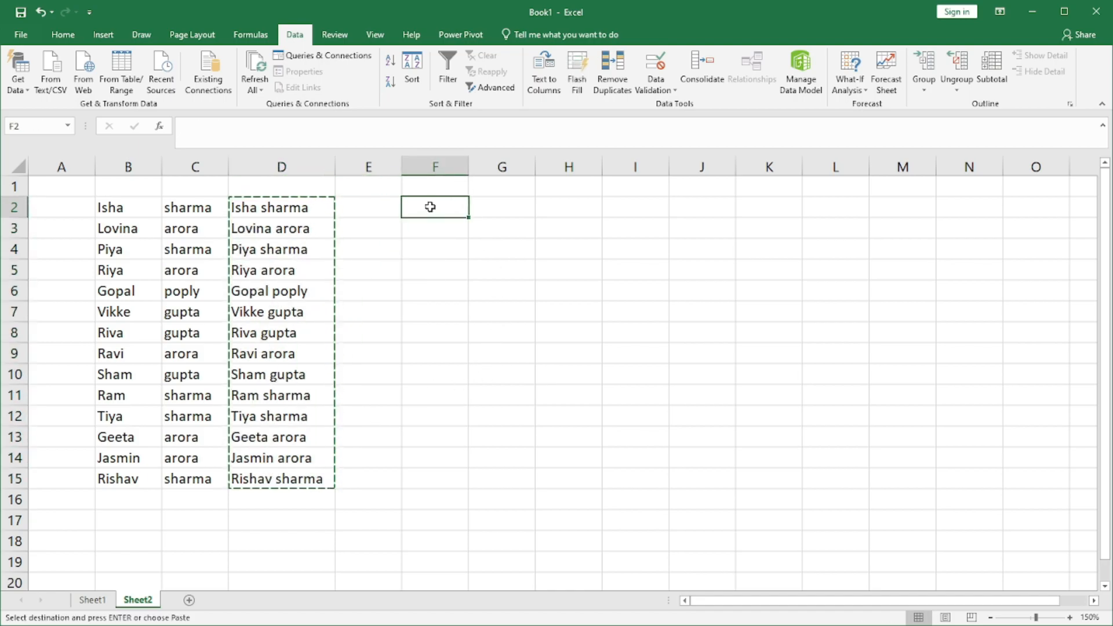
{"action": "right_click", "coordinate": [431, 208]}
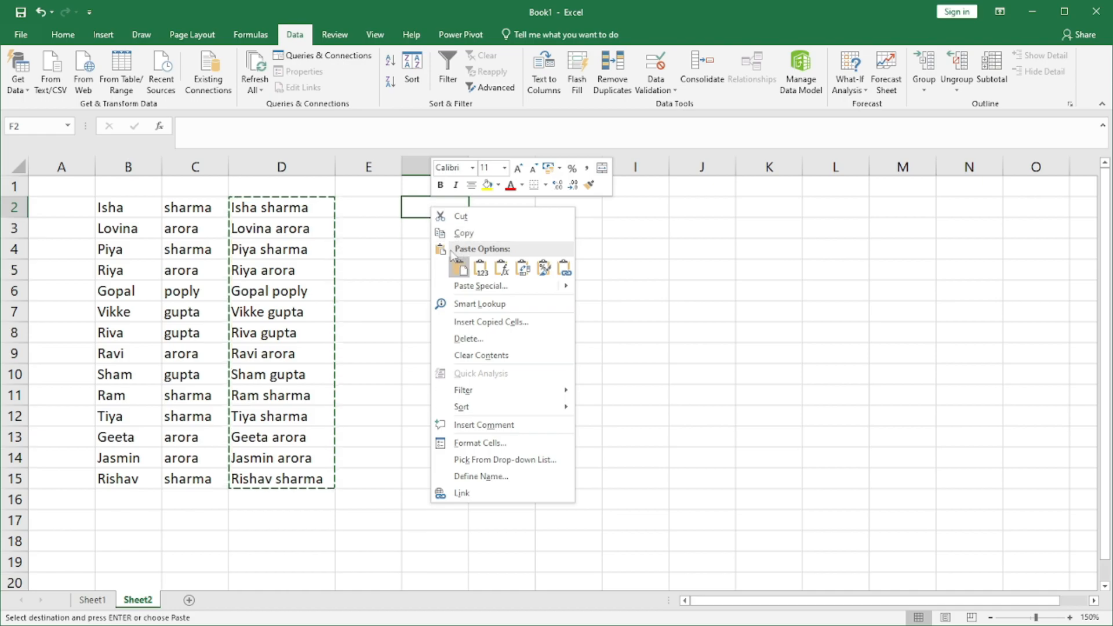
{"action": "left_click", "coordinate": [96, 63]}
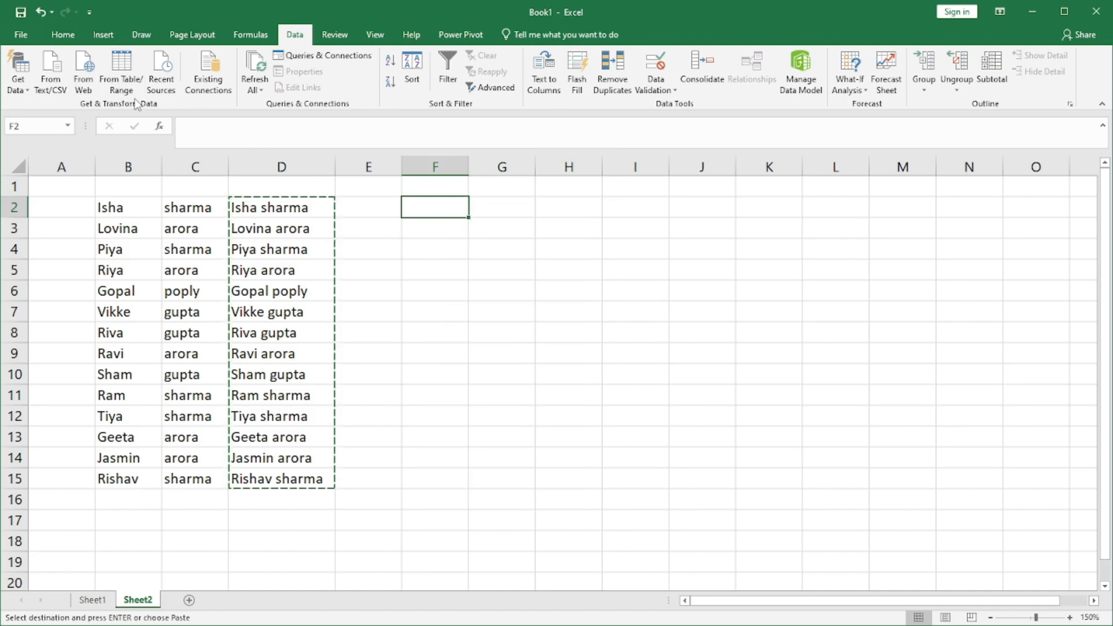
{"action": "key", "text": "ctrl+alt+v"}
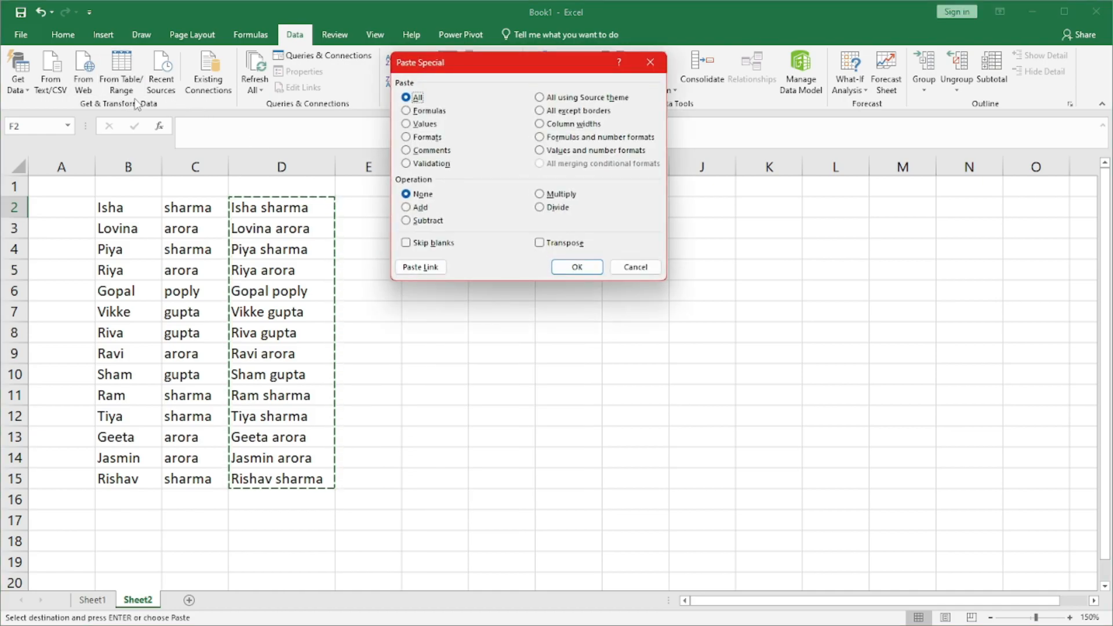
{"action": "left_click", "coordinate": [422, 124]}
{"action": "left_click", "coordinate": [568, 265]}
{"action": "double_click", "coordinate": [468, 167]}
{"action": "left_click", "coordinate": [455, 207]}
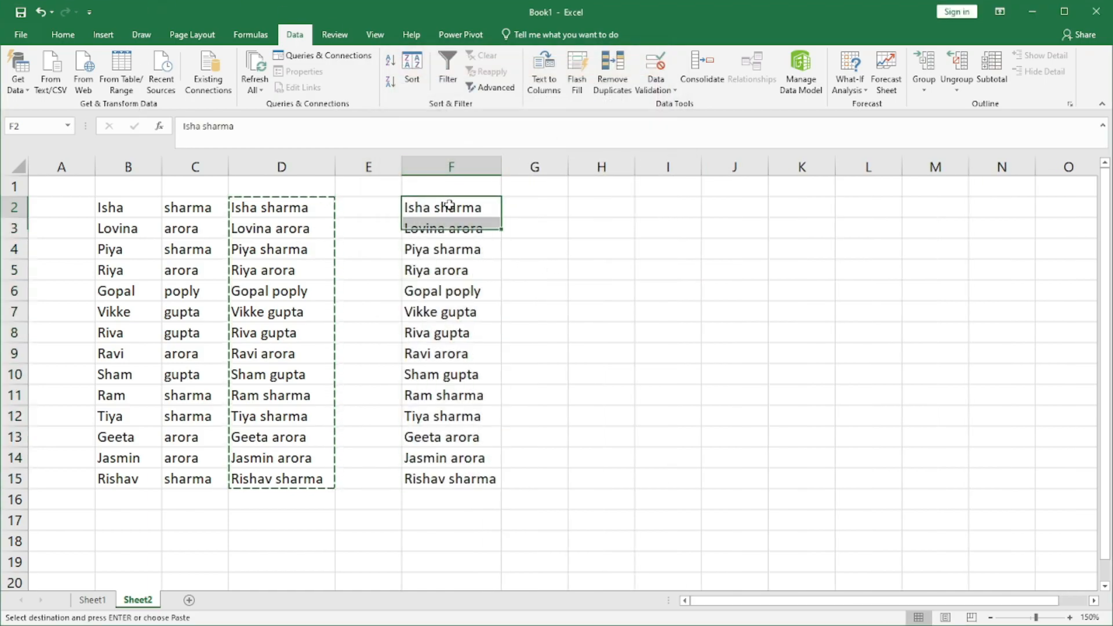
Split the full names in F2:F15 into two columns using Text to Columns, delimited by Space only with the Tab delimiter off
{"action": "left_click", "coordinate": [272, 207]}
{"action": "left_click_drag", "start_coordinate": [441, 208], "coordinate": [464, 470]}
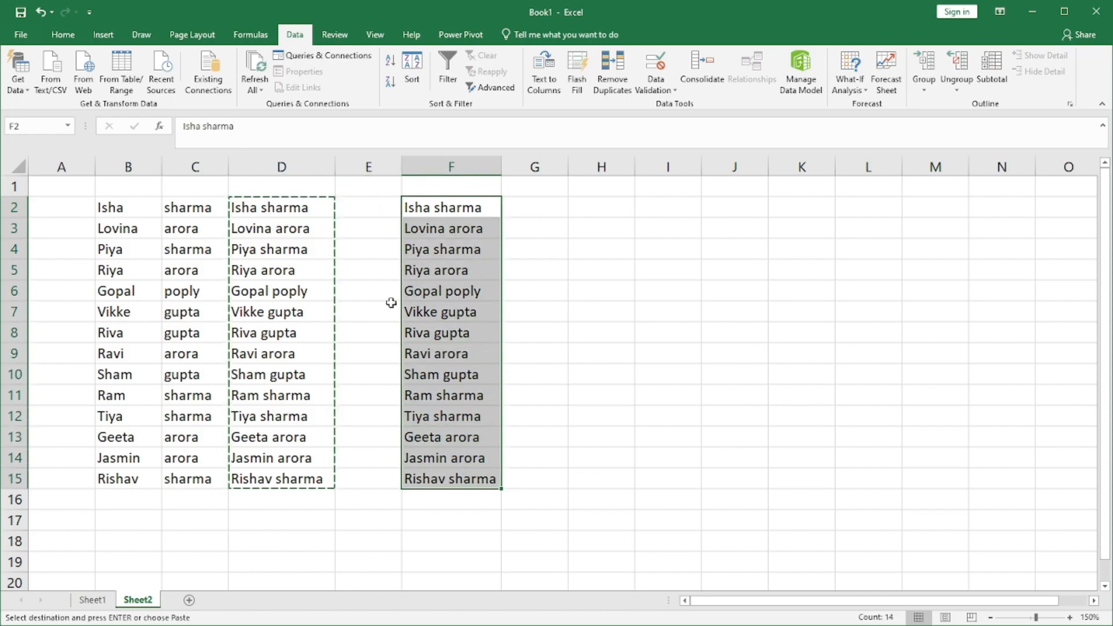
{"action": "key", "text": "Escape"}
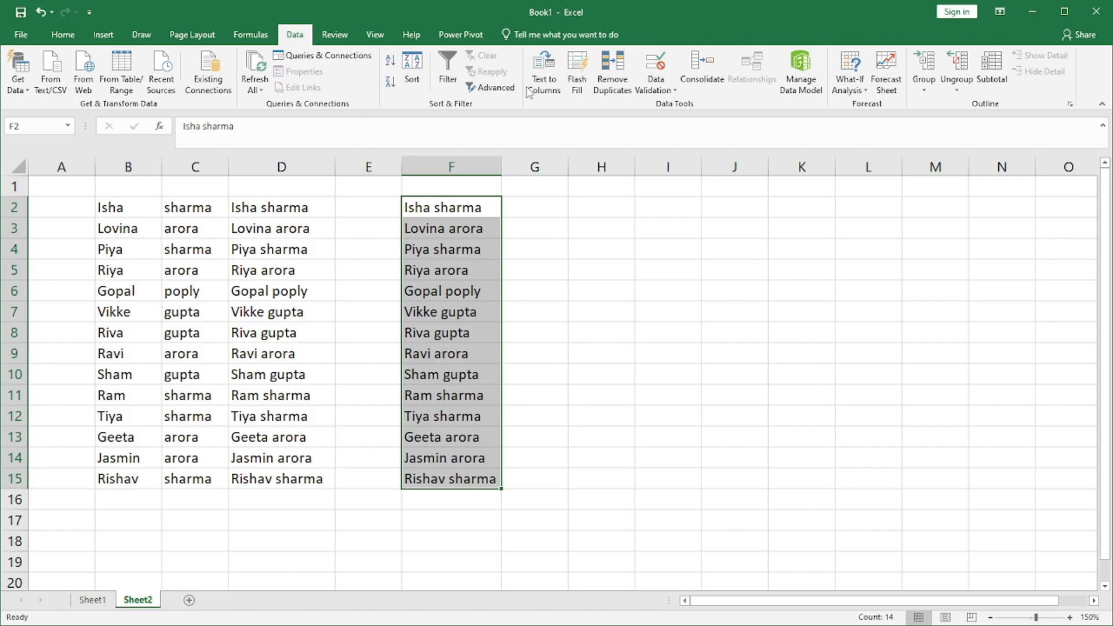
{"action": "left_click", "coordinate": [543, 75]}
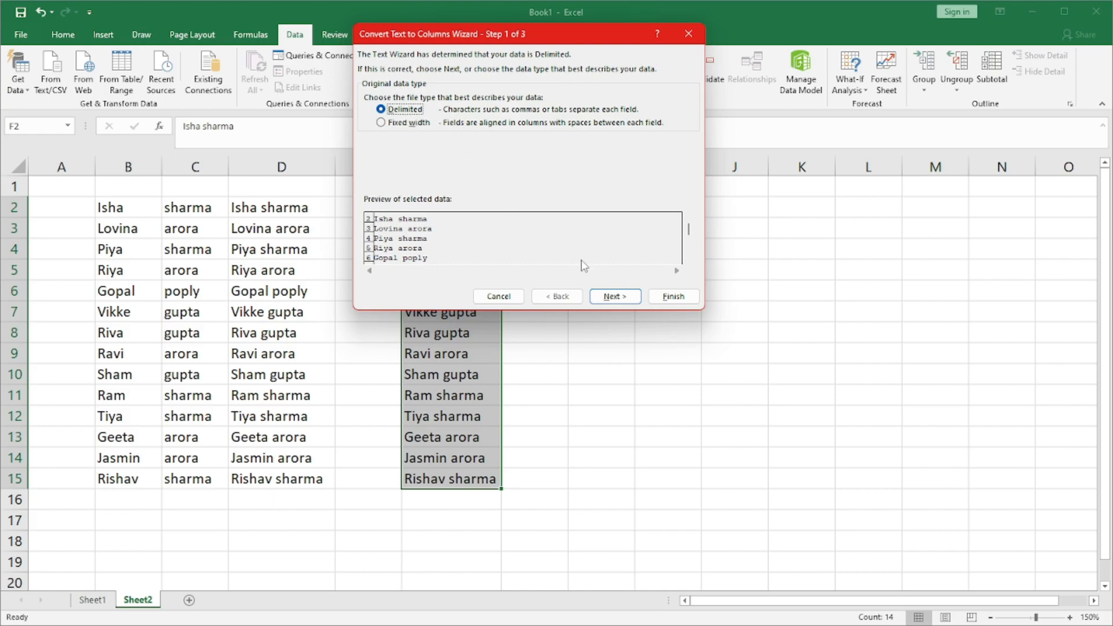
{"action": "left_click", "coordinate": [615, 297]}
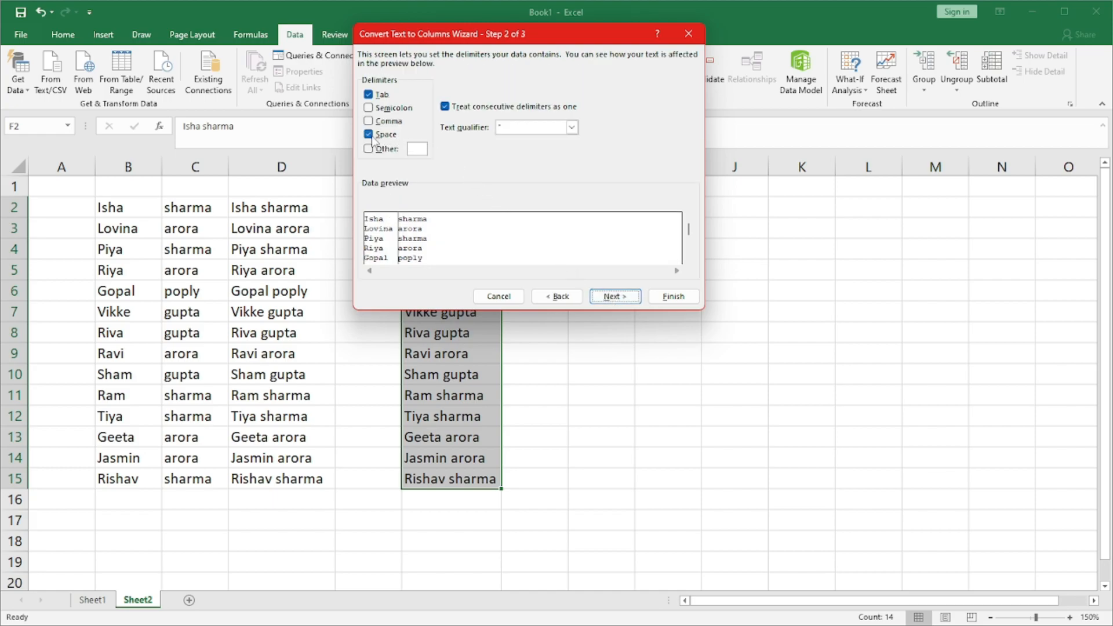
{"action": "left_click", "coordinate": [369, 95]}
{"action": "left_click", "coordinate": [670, 299]}
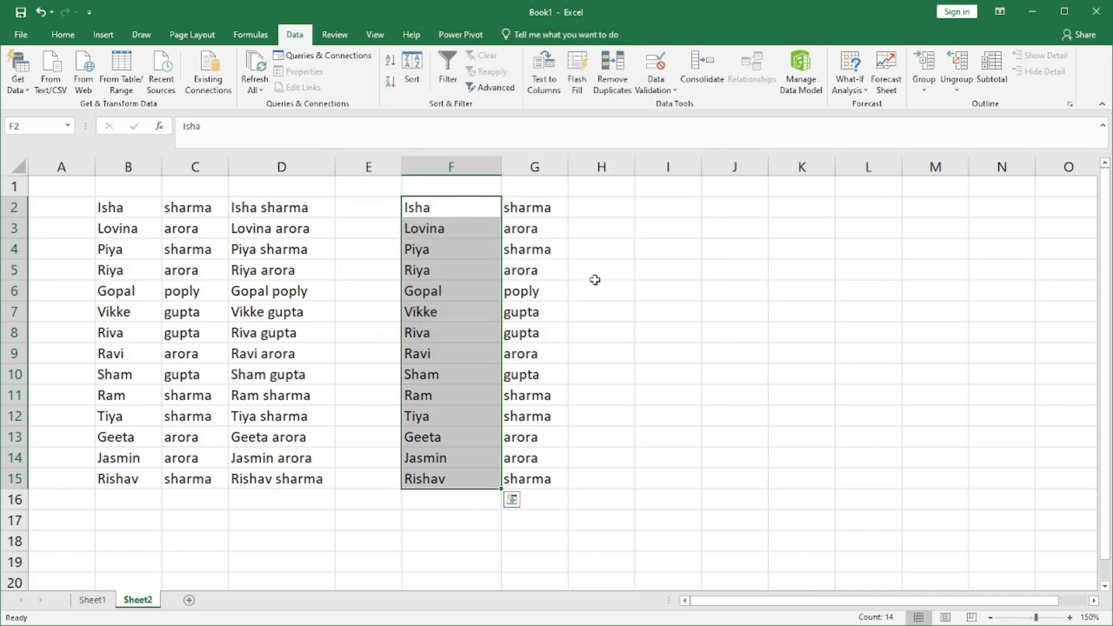
Review Sheet1's example CONCAT formula that joins names with an ampersand, and return to Sheet2
{"action": "left_click", "coordinate": [93, 599]}
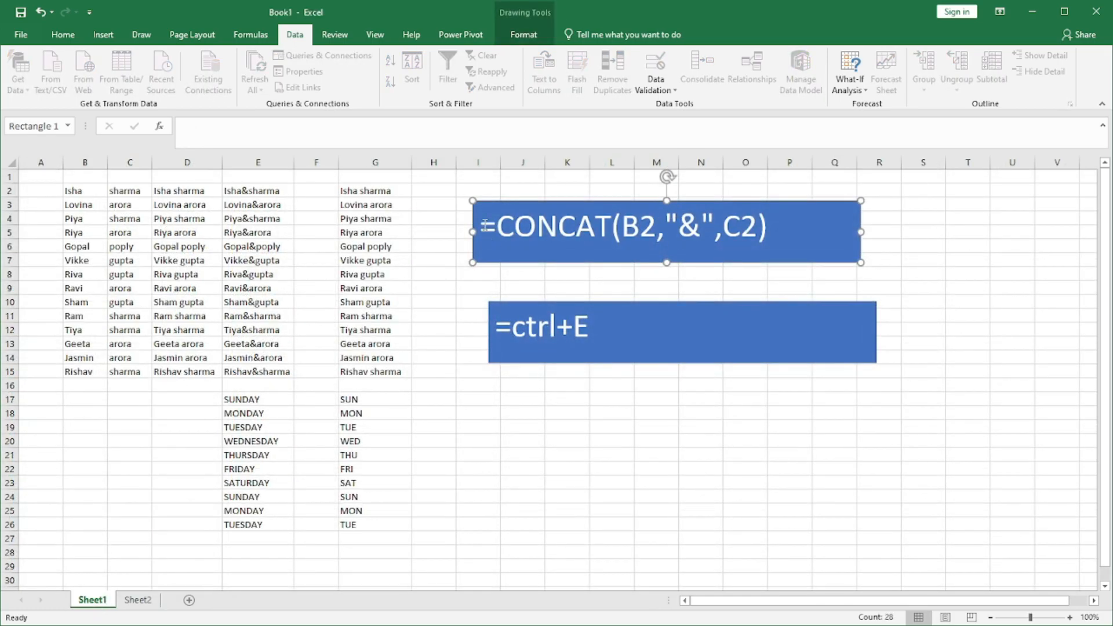
{"action": "left_click", "coordinate": [142, 600]}
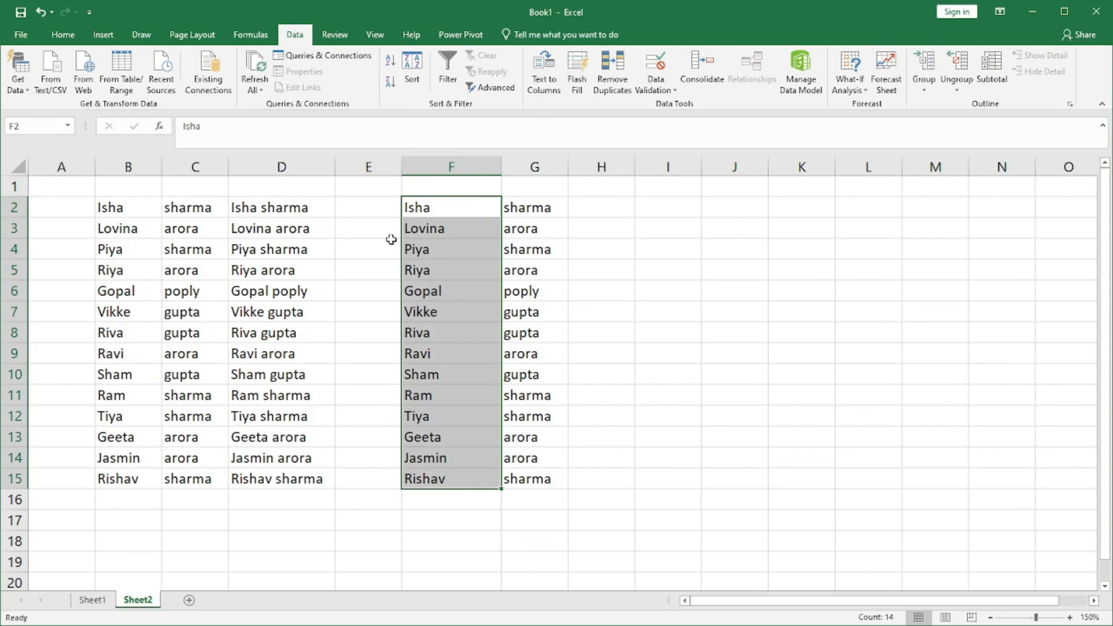
{"action": "left_click", "coordinate": [589, 205]}
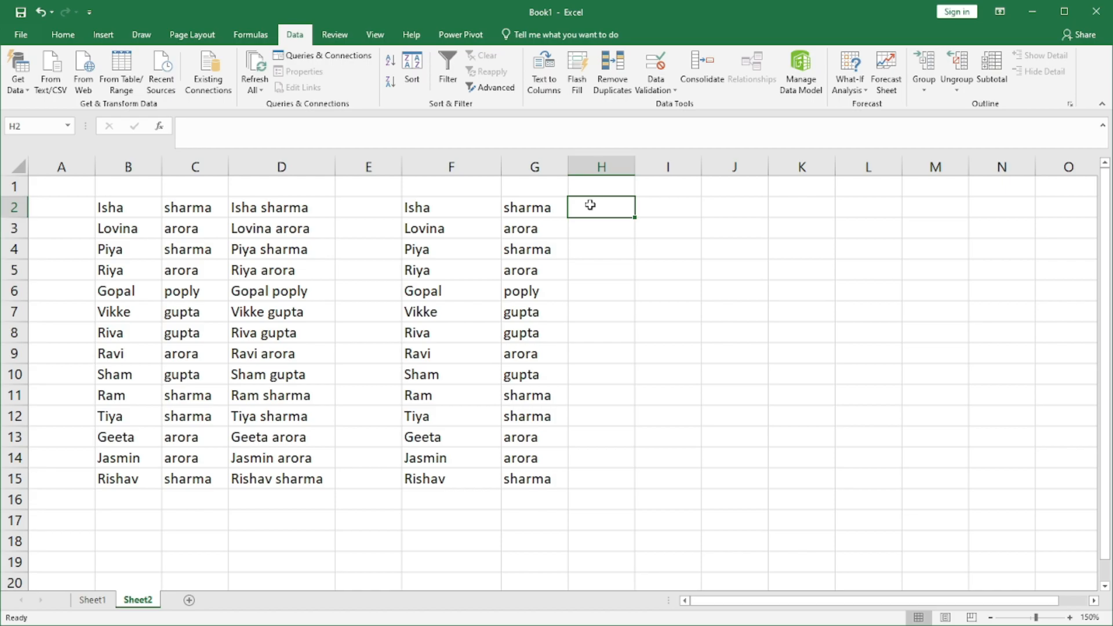
{"action": "type", "text": "="}
{"action": "type", "text": "CO"}
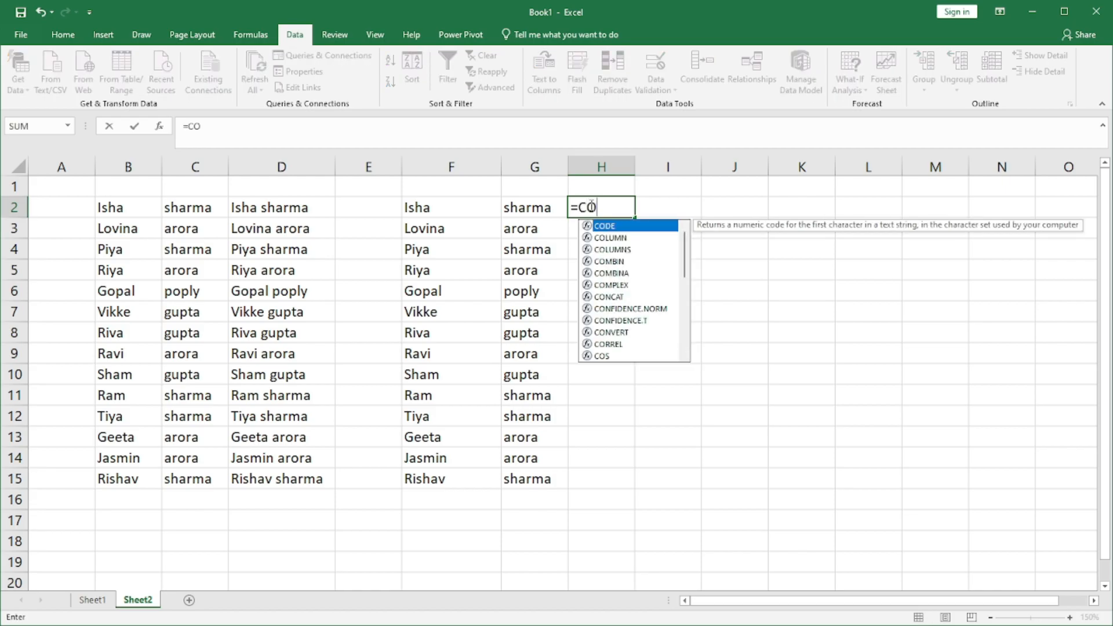
{"action": "type", "text": "UNC"}
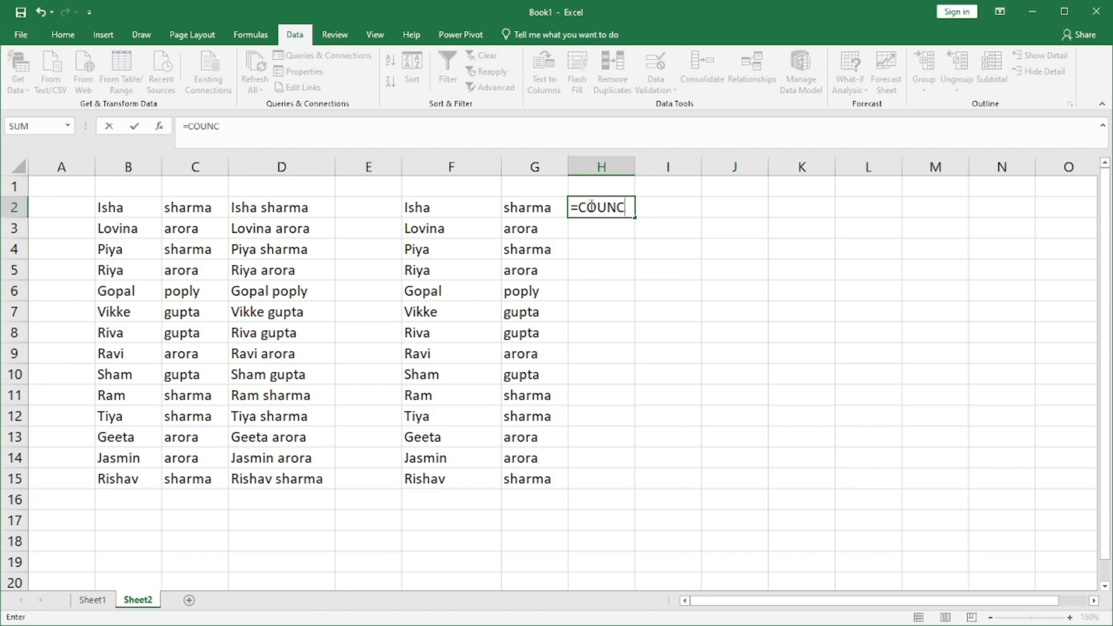
{"action": "key", "text": "BackSpace"}
{"action": "key", "text": "BackSpace"}
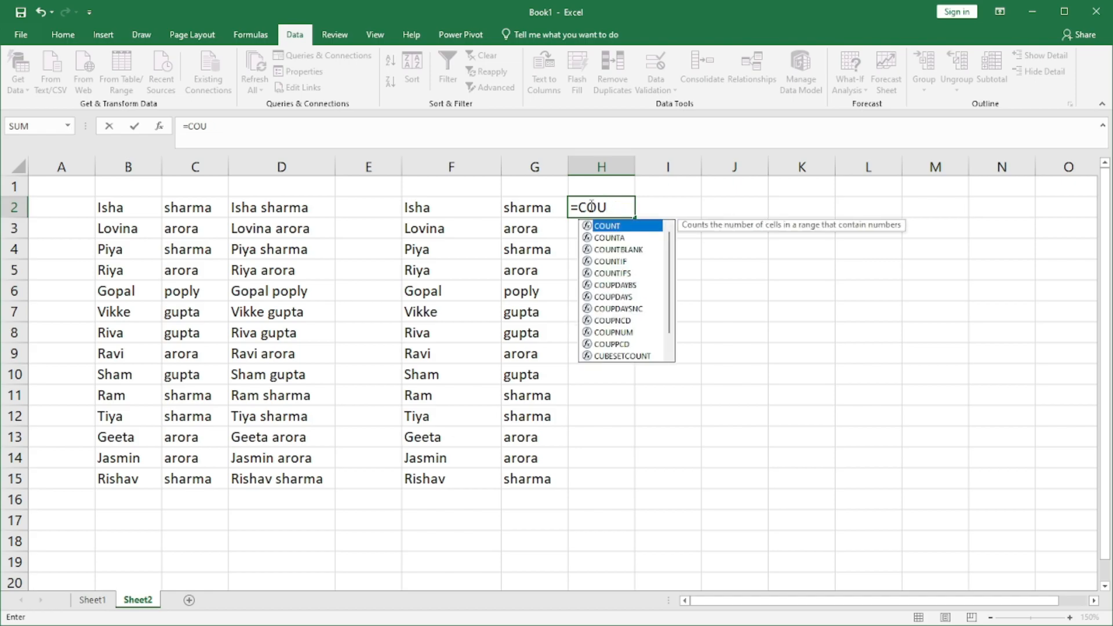
{"action": "key", "text": "Escape"}
{"action": "key", "text": "Escape"}
Check how the CONCAT formula in D2 is written, and return to the empty cell H2
{"action": "key", "text": "Left"}
{"action": "key", "text": "Left"}
{"action": "key", "text": "Left"}
{"action": "key", "text": "Left"}
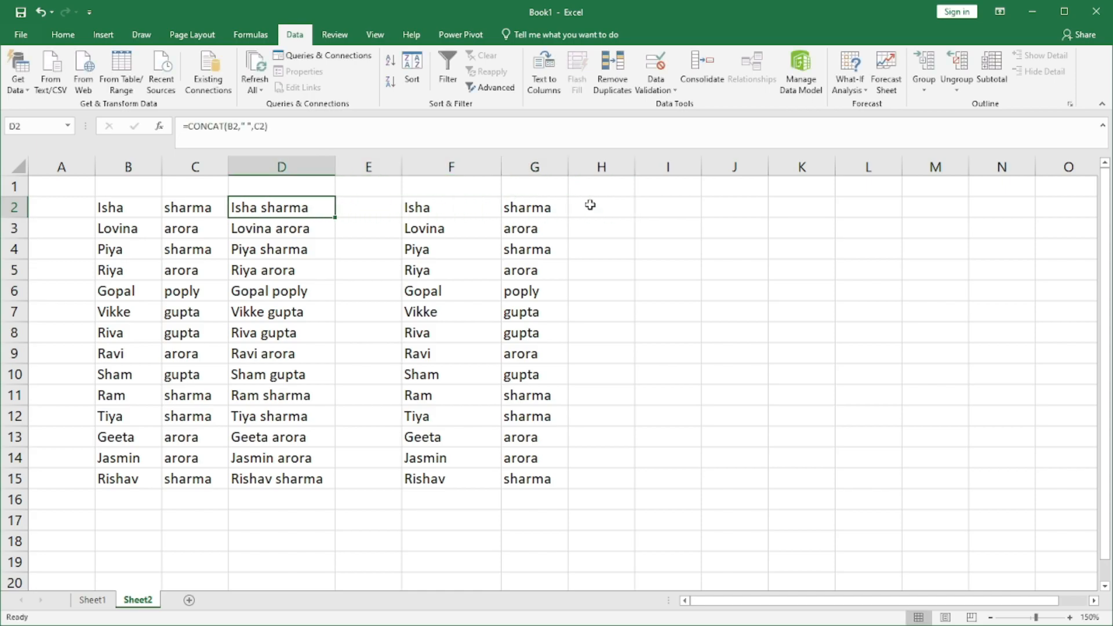
{"action": "key", "text": "Right"}
{"action": "key", "text": "Right"}
{"action": "key", "text": "Right"}
{"action": "key", "text": "Right"}
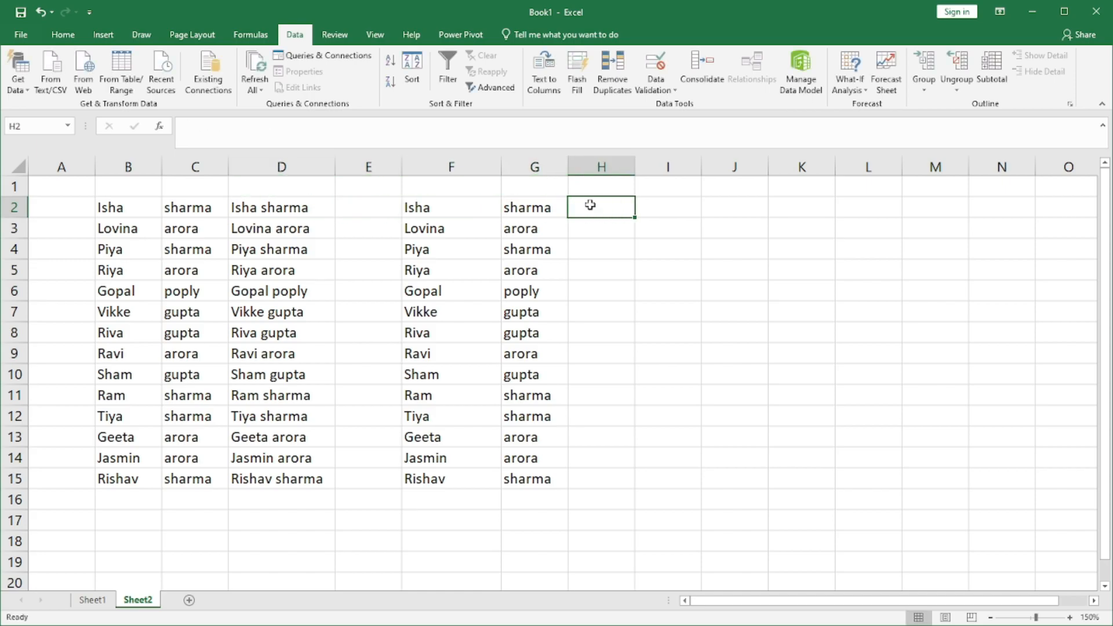
Join the split first and last name with an ampersand in H2 using =CONCAT(F2,"&",G2)
{"action": "type", "text": "=CONCATE"}
{"action": "key", "text": "BackSpace"}
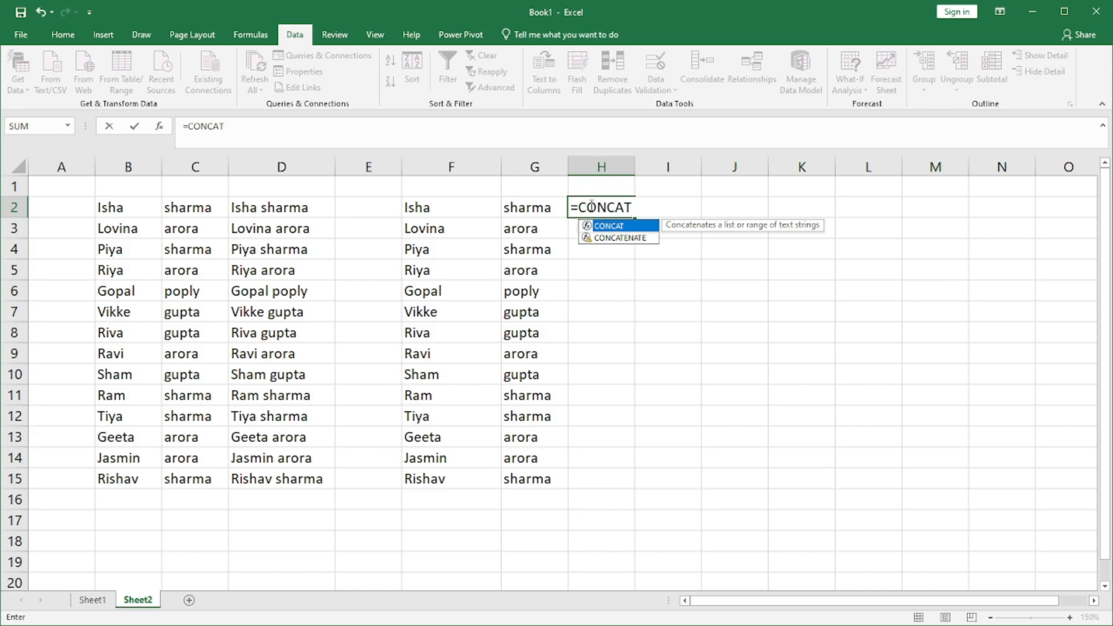
{"action": "type", "text": "("}
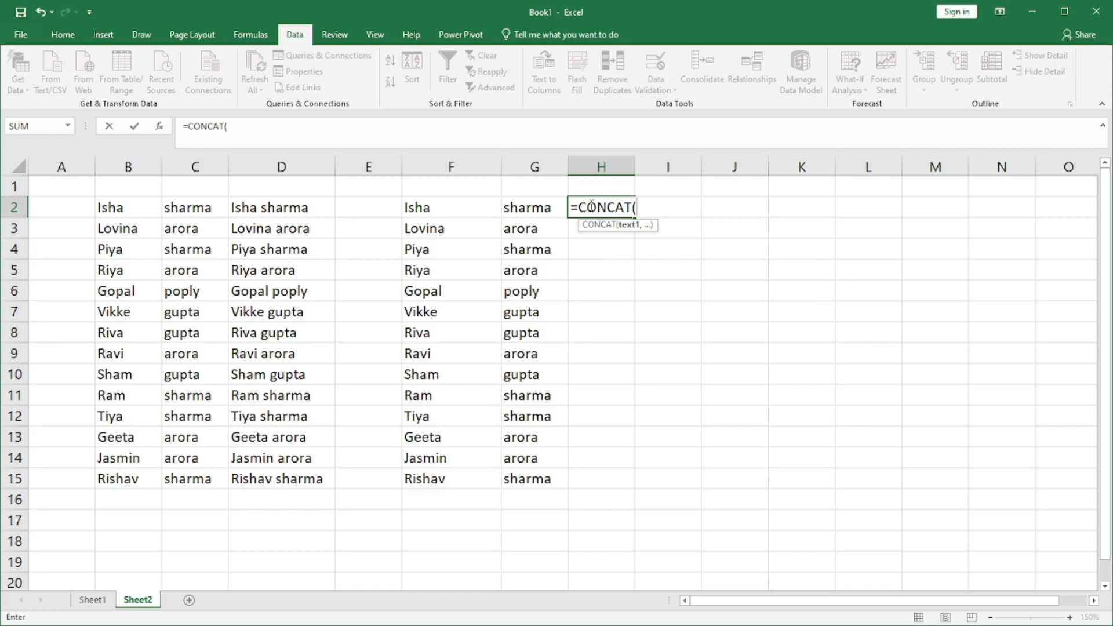
{"action": "left_click", "coordinate": [455, 206]}
{"action": "type", "text": ","}
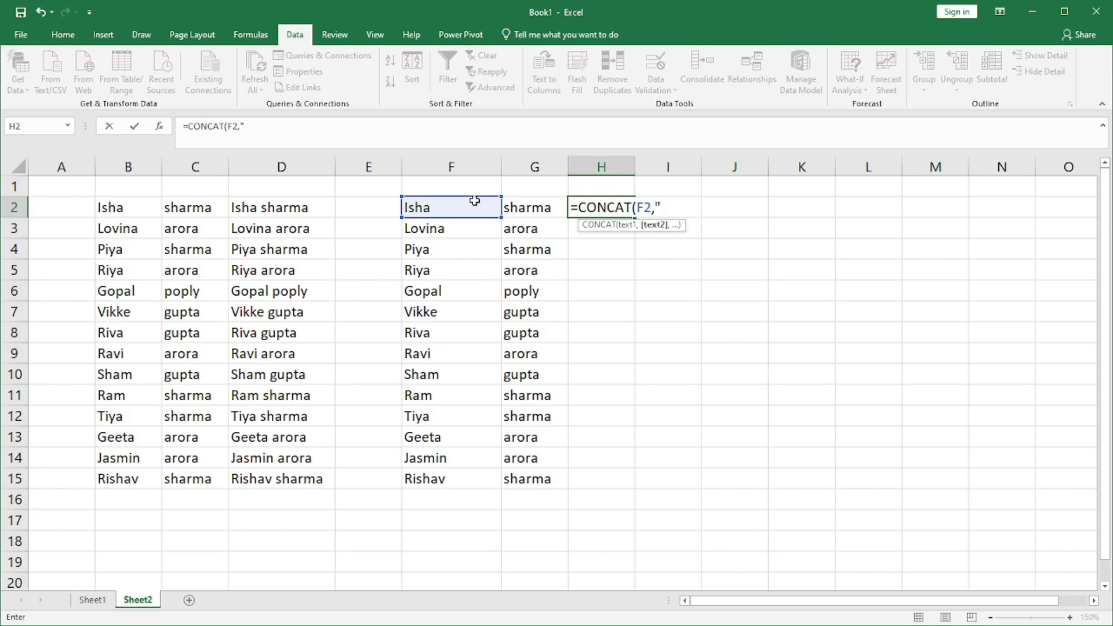
{"action": "type", "text": "\"&\","}
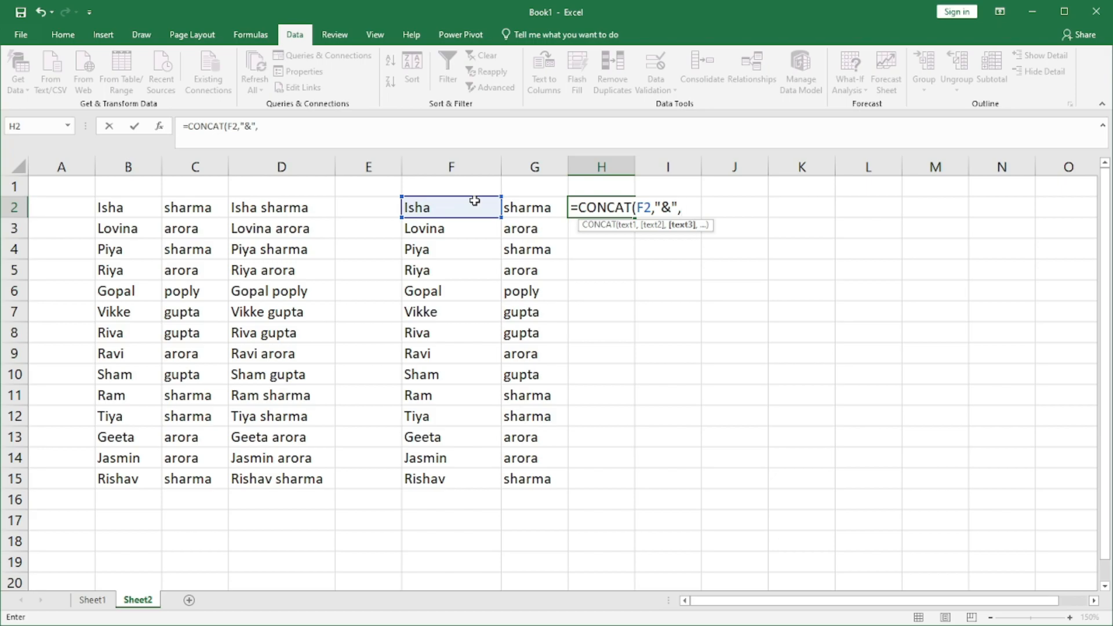
{"action": "type", "text": "G2"}
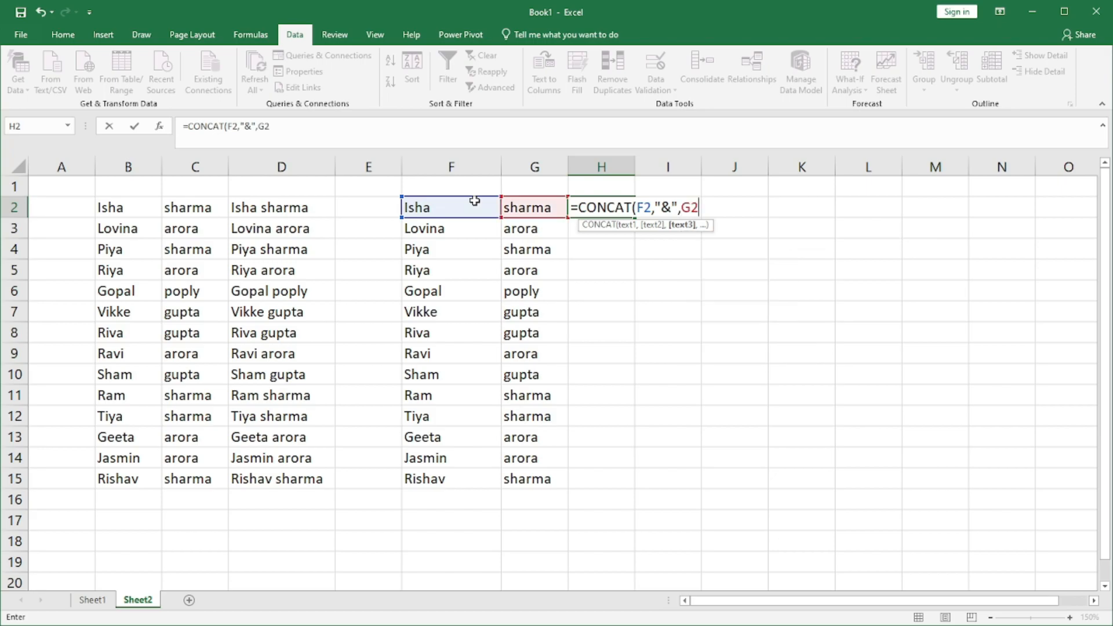
{"action": "type", "text": ")"}
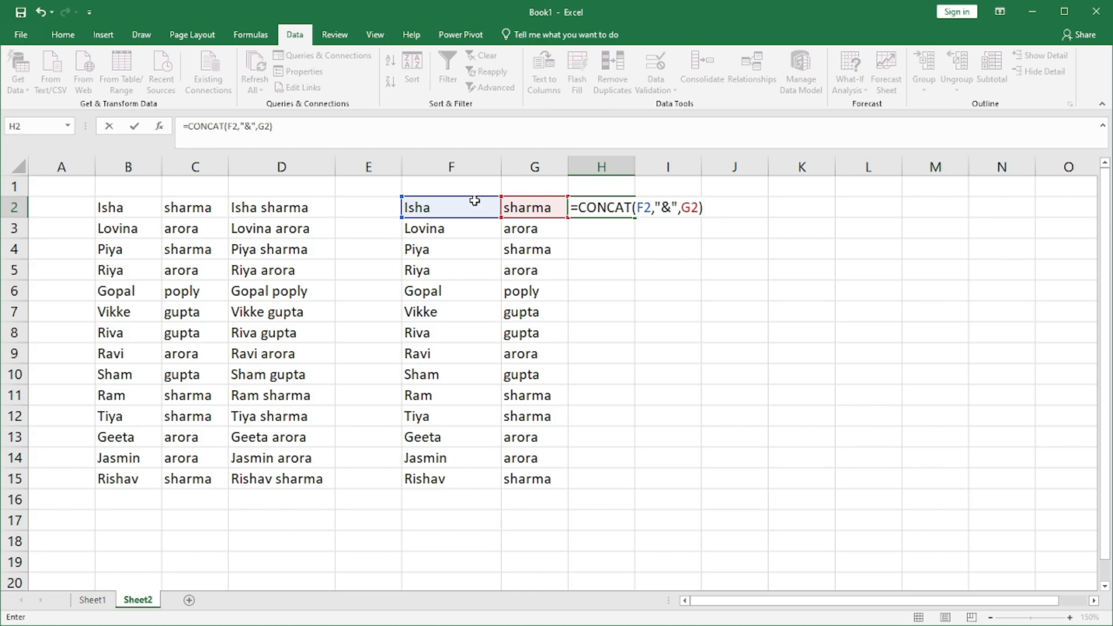
{"action": "key", "text": "Return"}
{"action": "key", "text": "Up"}
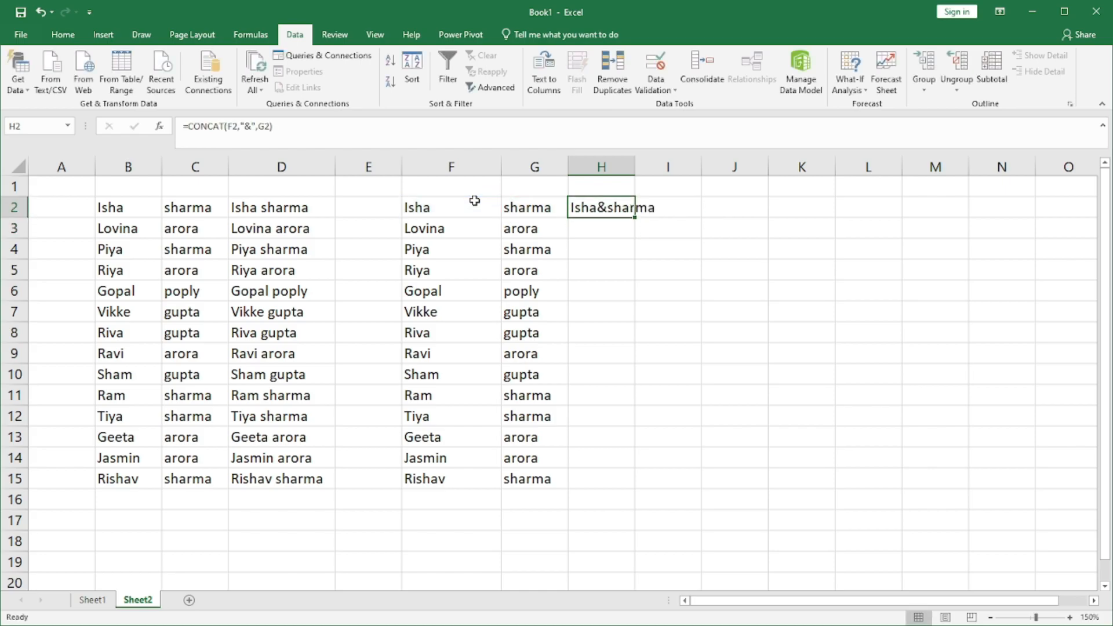
Fill the H2 formula down to H15 and widen column H to fit the joined names
{"action": "double_click", "coordinate": [635, 221]}
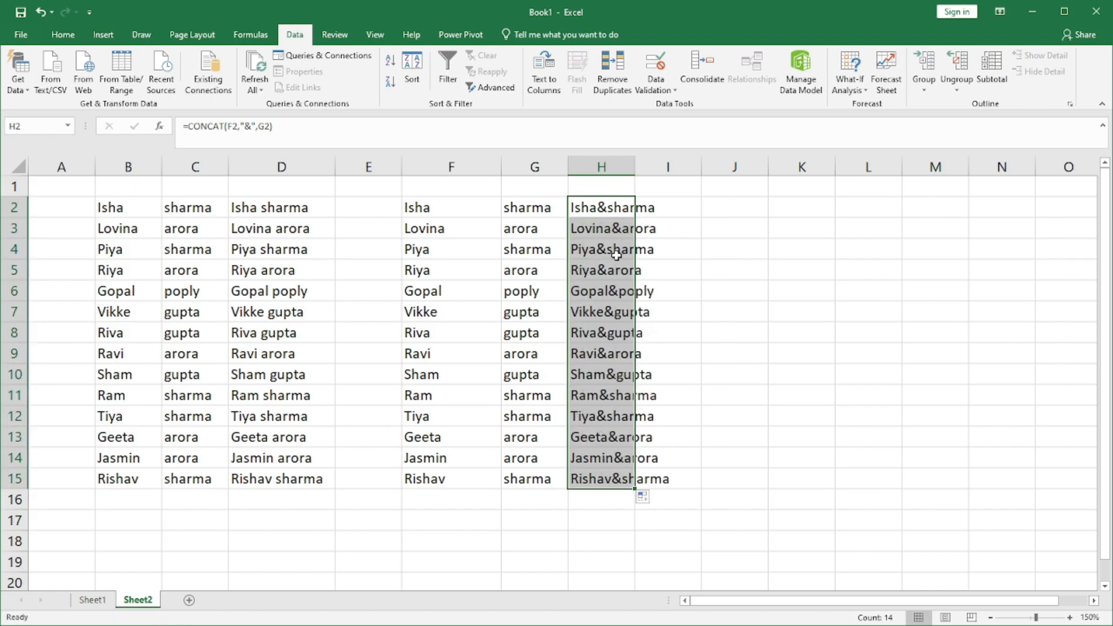
{"action": "left_click_drag", "start_coordinate": [634, 166], "coordinate": [673, 166]}
{"action": "left_click", "coordinate": [613, 215]}
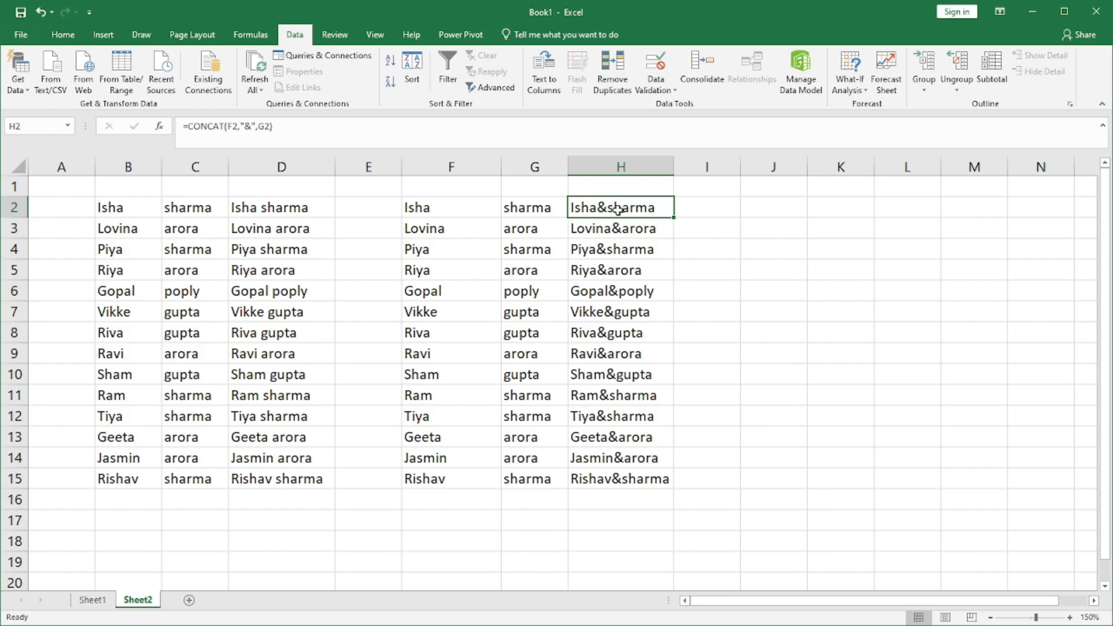
Paste the joined names from H2:H15 as values only, starting at J2, and fit column J's width to its contents
{"action": "left_click_drag", "start_coordinate": [658, 214], "coordinate": [634, 472]}
{"action": "key", "text": "ctrl+c"}
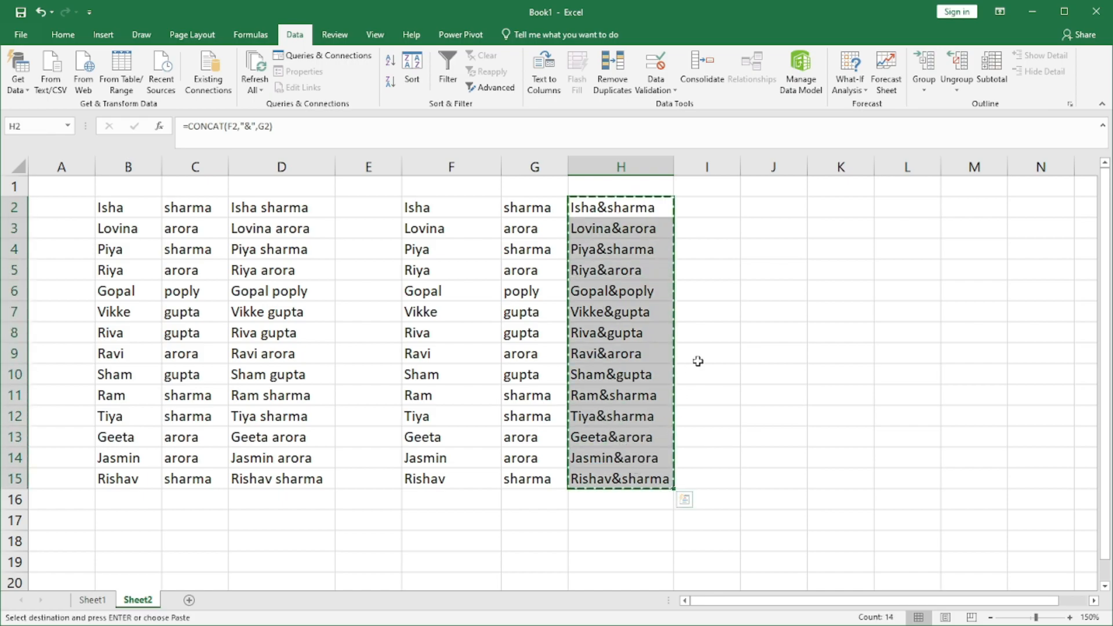
{"action": "left_click", "coordinate": [745, 211]}
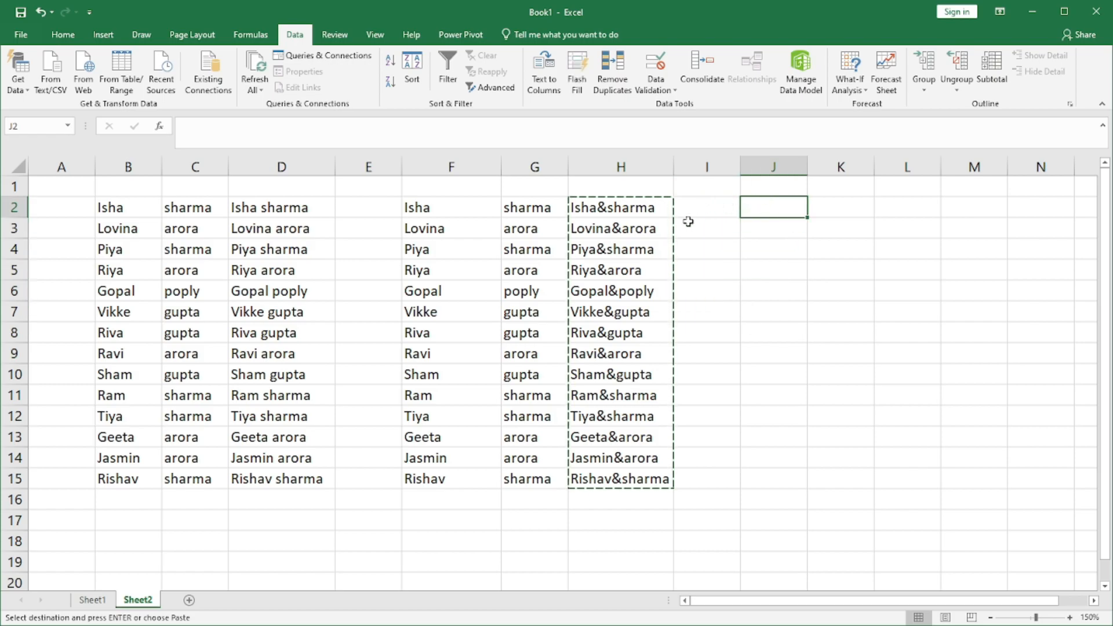
{"action": "key", "text": "ctrl+alt+v"}
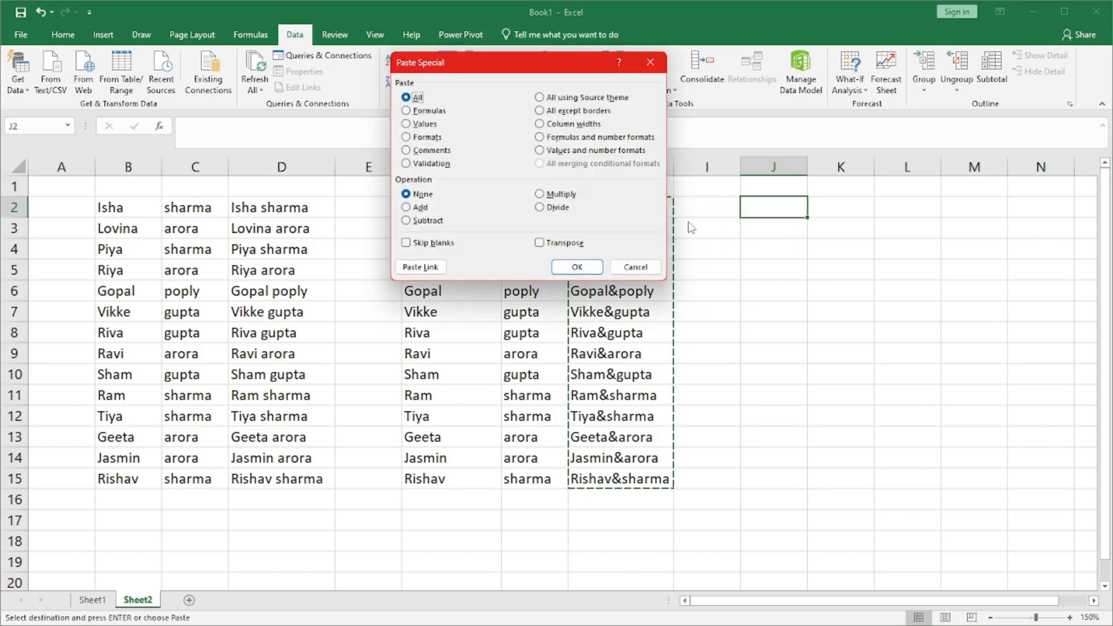
{"action": "left_click", "coordinate": [428, 124]}
{"action": "left_click", "coordinate": [574, 273]}
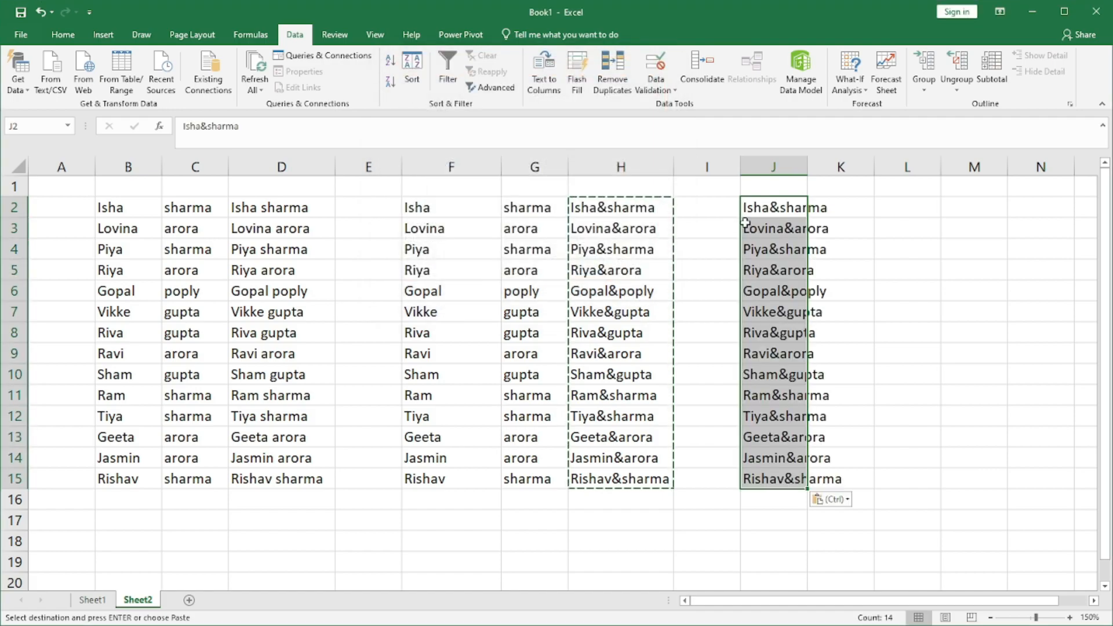
{"action": "double_click", "coordinate": [807, 161]}
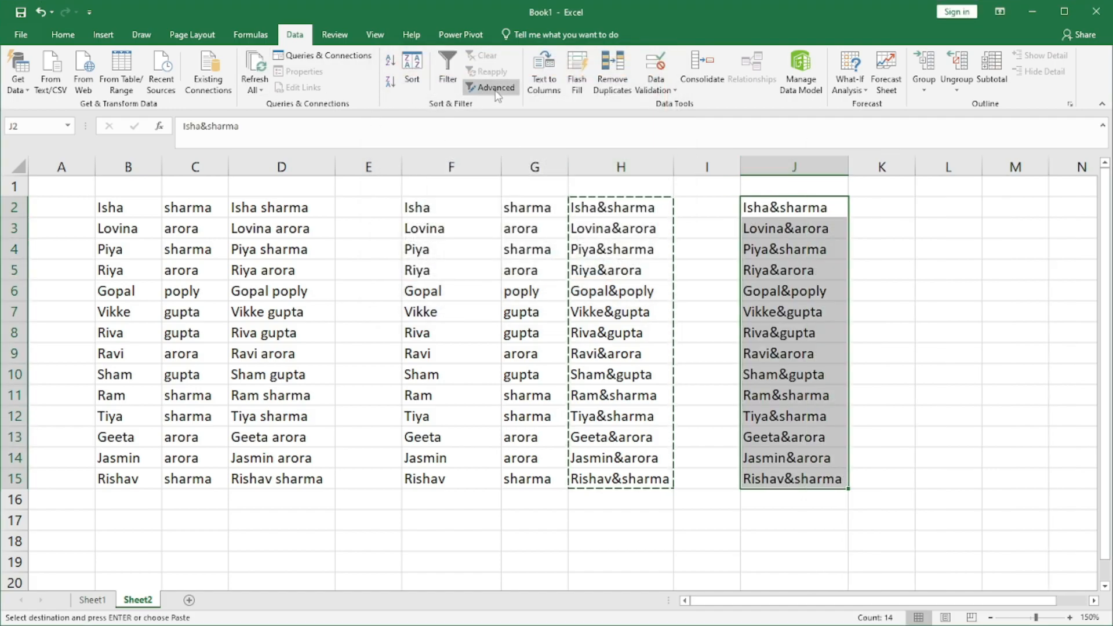
Split the names in J2:J15 into two columns with Text to Columns, adding & as the Other delimiter and keeping General format
{"action": "left_click", "coordinate": [547, 76]}
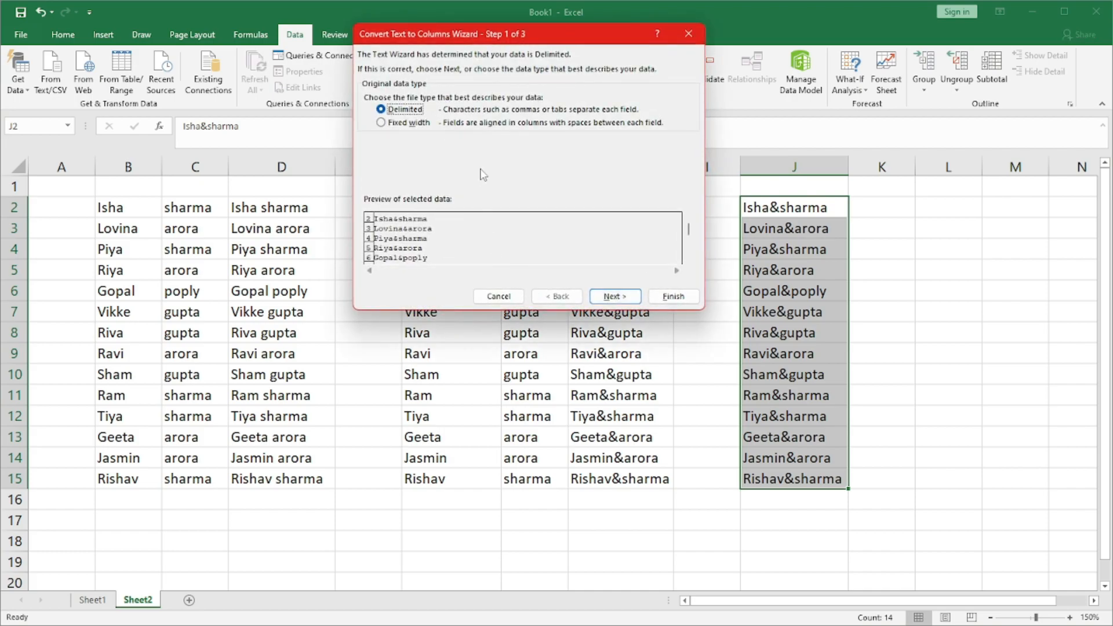
{"action": "key", "text": "Return"}
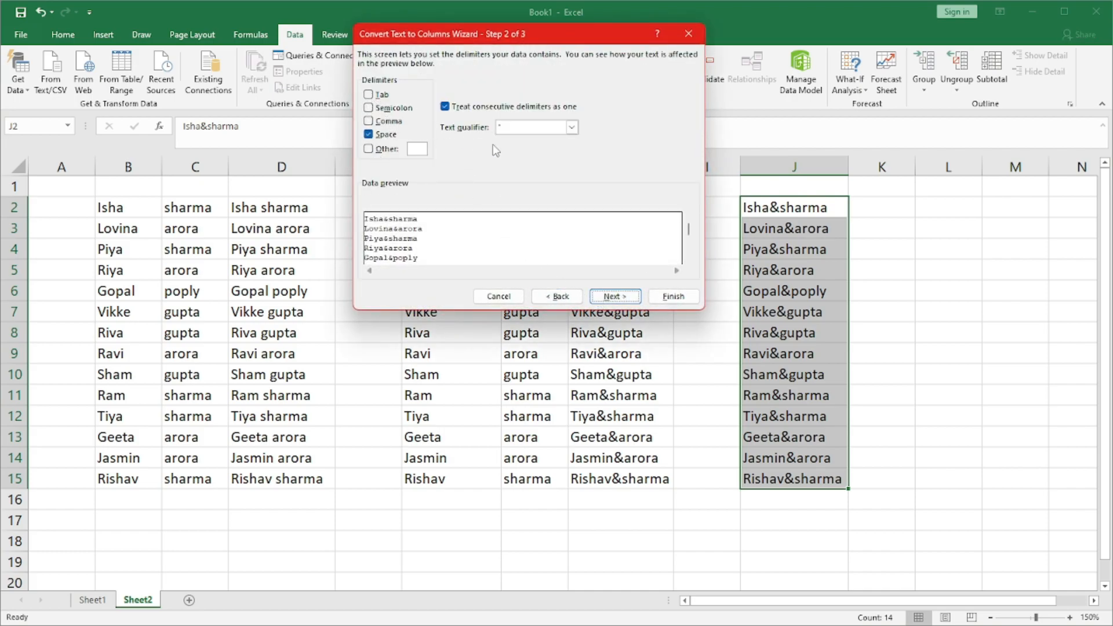
{"action": "left_click", "coordinate": [535, 128]}
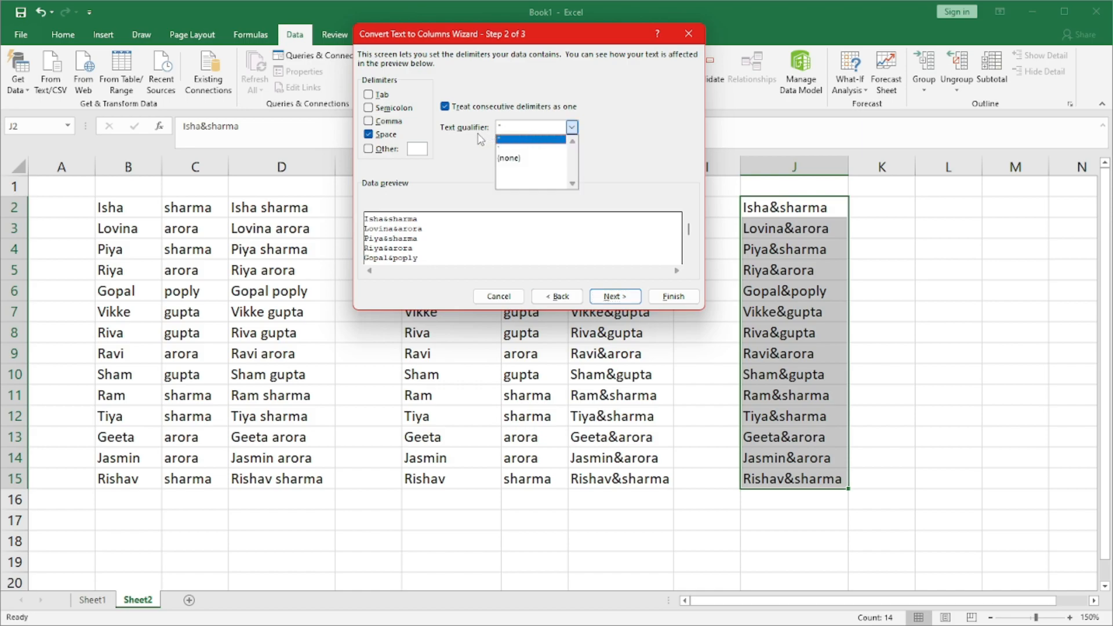
{"action": "left_click", "coordinate": [368, 148]}
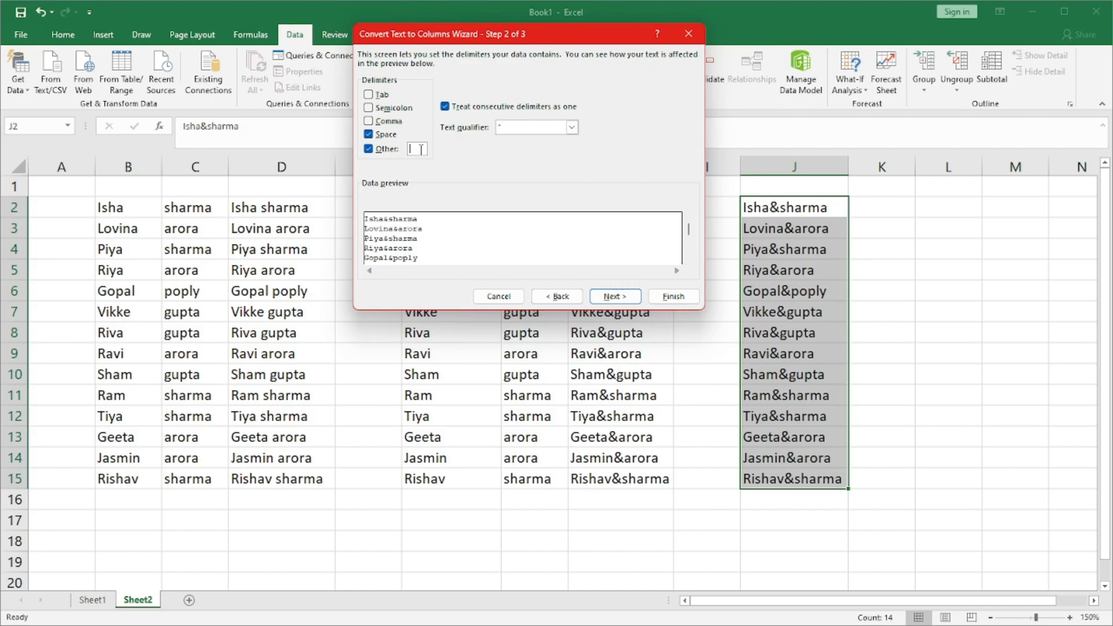
{"action": "type", "text": "&"}
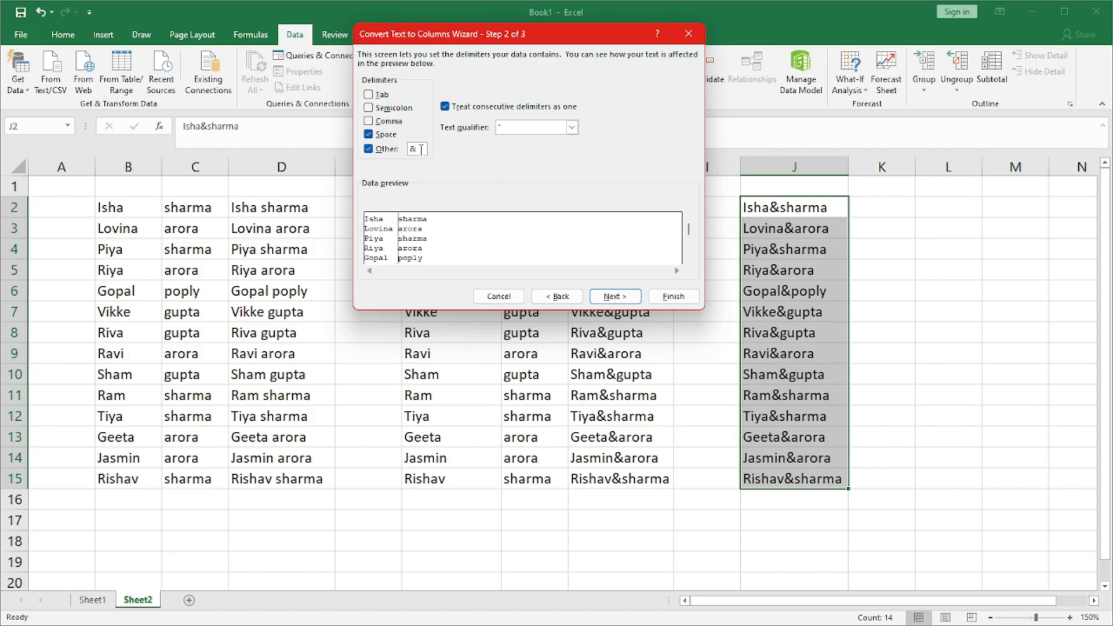
{"action": "left_click", "coordinate": [615, 297]}
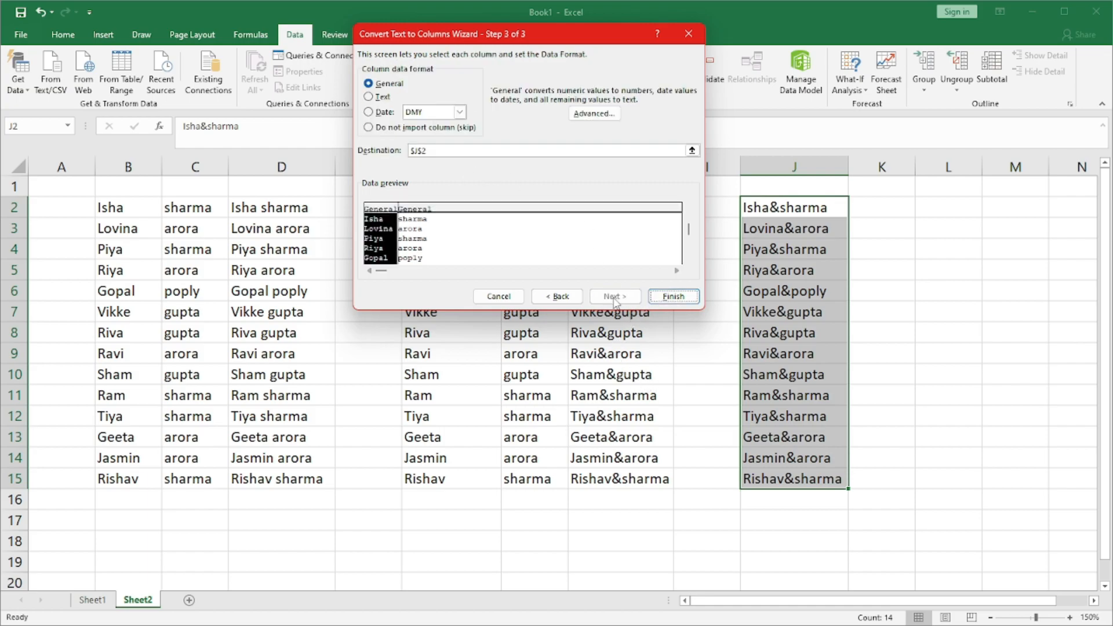
{"action": "left_click", "coordinate": [664, 298]}
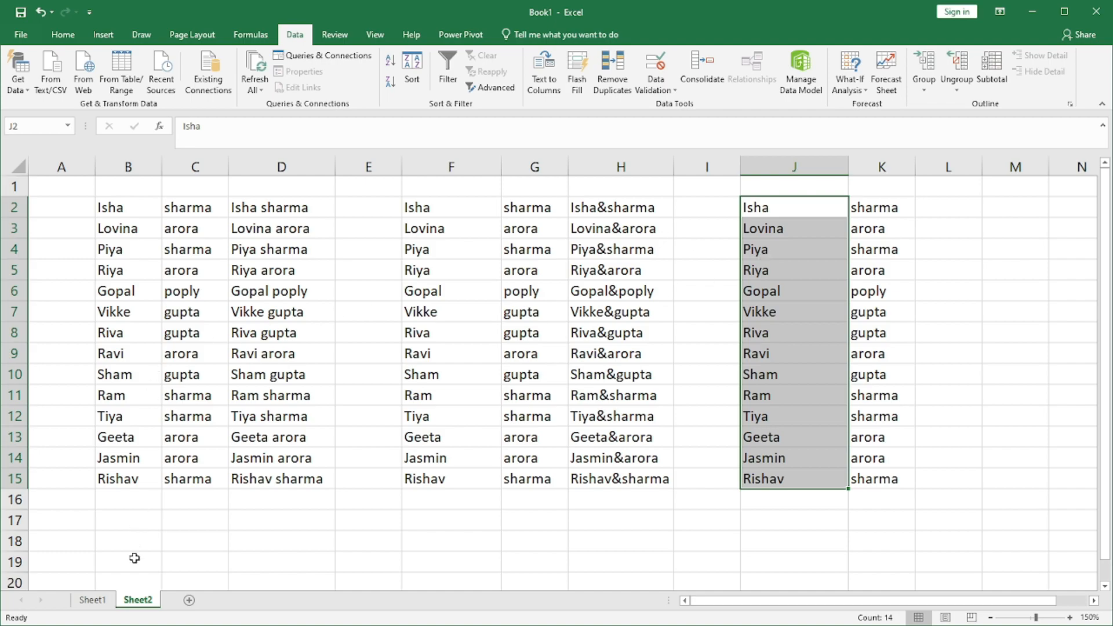
Clear the abbreviated weekday names in G17:G26 on Sheet1
{"action": "left_click", "coordinate": [92, 600]}
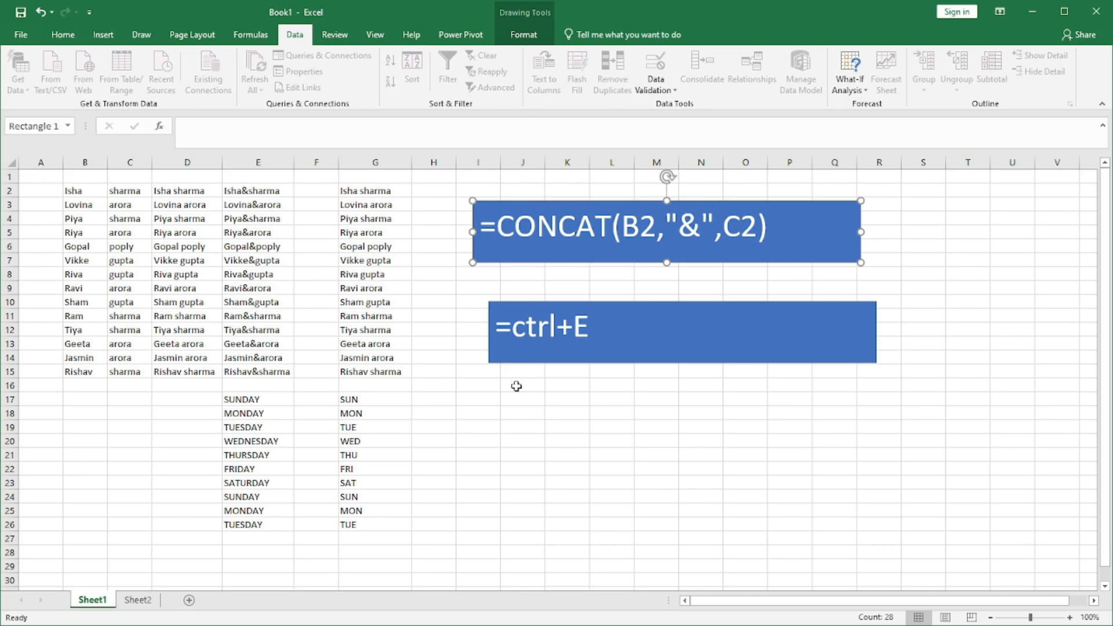
{"action": "left_click", "coordinate": [488, 426]}
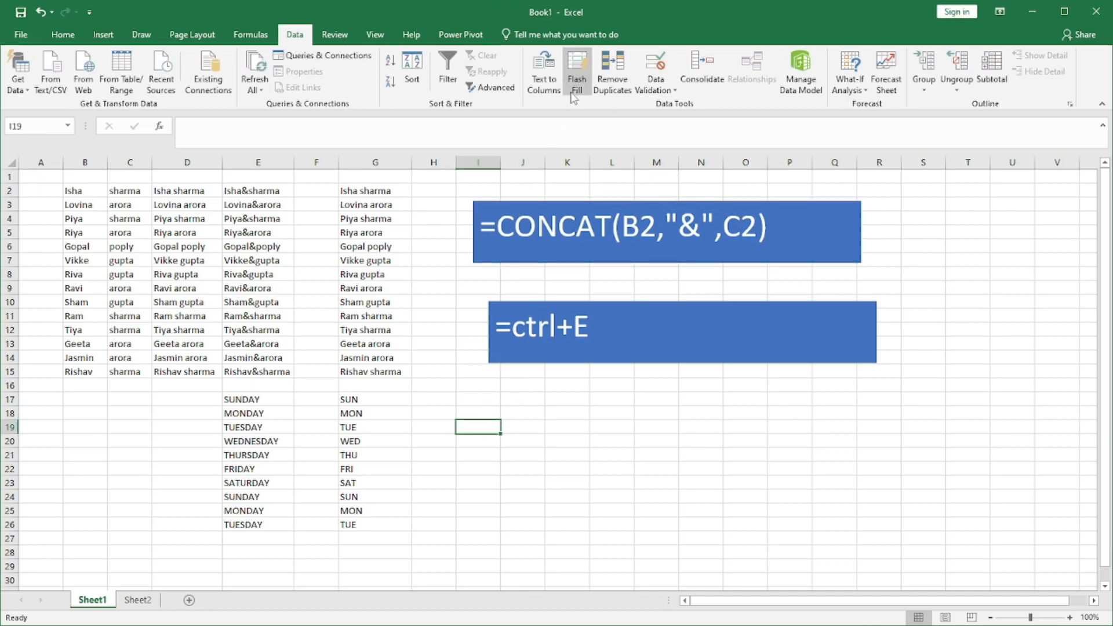
{"action": "left_click_drag", "start_coordinate": [350, 398], "coordinate": [356, 522]}
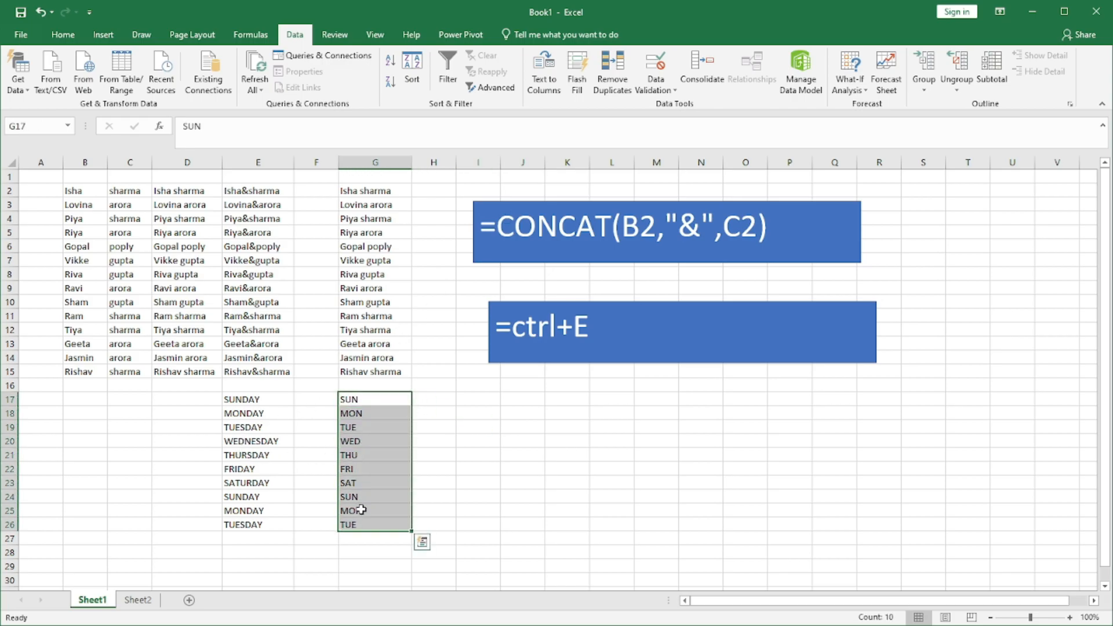
{"action": "key", "text": "Delete"}
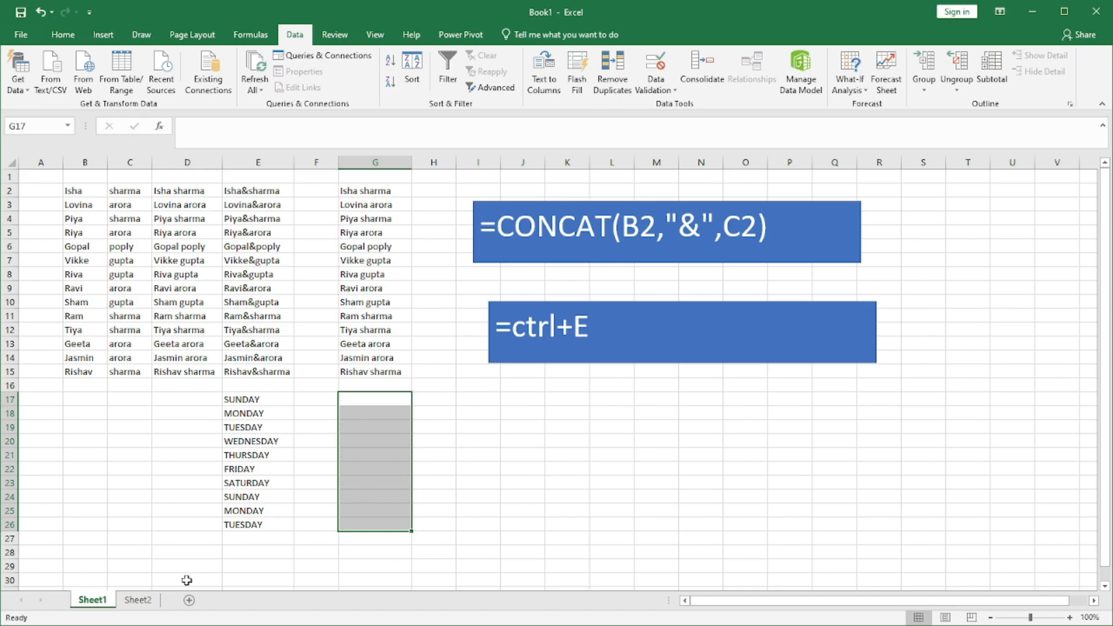
{"action": "left_click", "coordinate": [139, 601]}
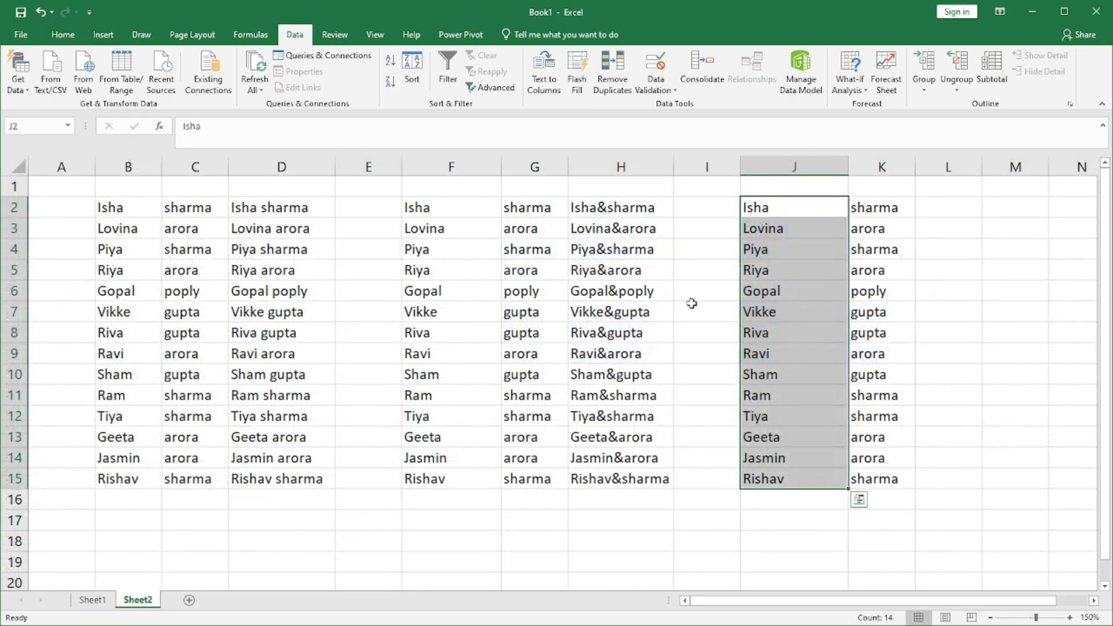
{"action": "left_click", "coordinate": [1069, 617]}
{"action": "left_click", "coordinate": [1069, 618]}
{"action": "left_click", "coordinate": [1070, 617]}
{"action": "left_click", "coordinate": [1069, 618]}
{"action": "left_click", "coordinate": [1069, 617]}
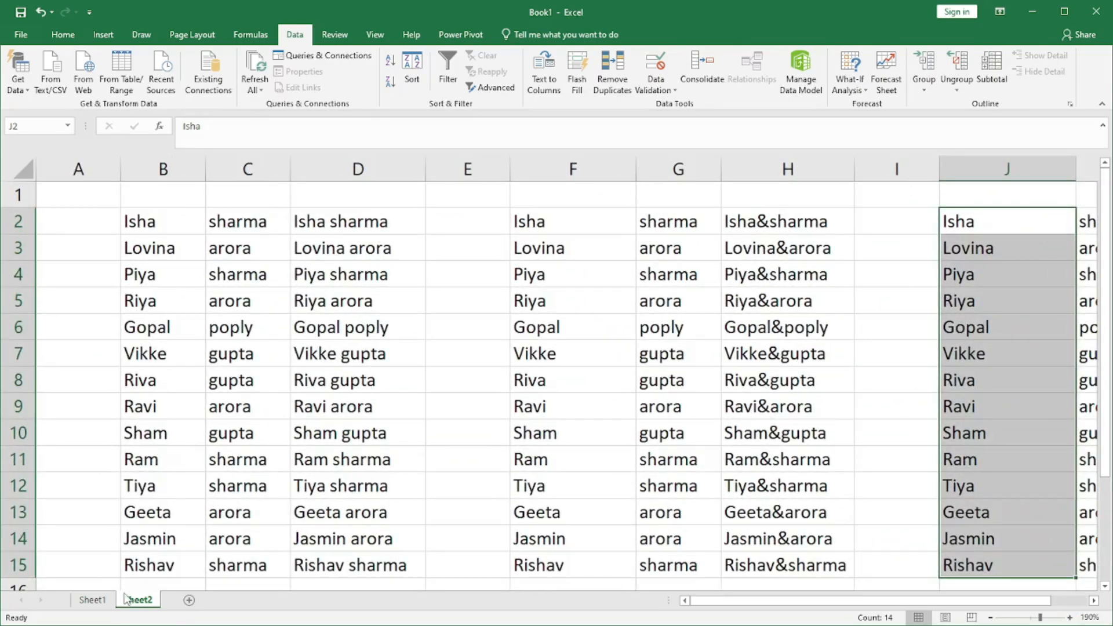
Add a new worksheet after Sheet2 and enter SUNDAY in A2
{"action": "left_click", "coordinate": [189, 600]}
{"action": "left_click", "coordinate": [58, 190]}
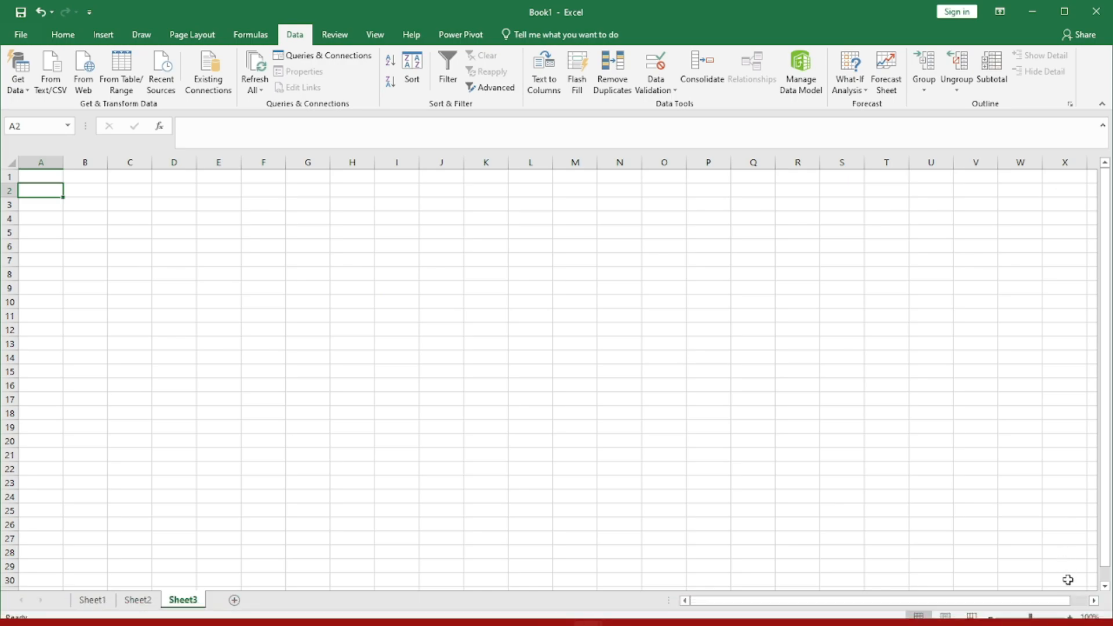
{"action": "left_click", "coordinate": [1070, 618]}
{"action": "left_click", "coordinate": [1069, 618]}
{"action": "left_click", "coordinate": [1070, 617]}
{"action": "left_click", "coordinate": [1070, 617]}
{"action": "left_click", "coordinate": [1070, 618]}
{"action": "left_click", "coordinate": [1069, 617]}
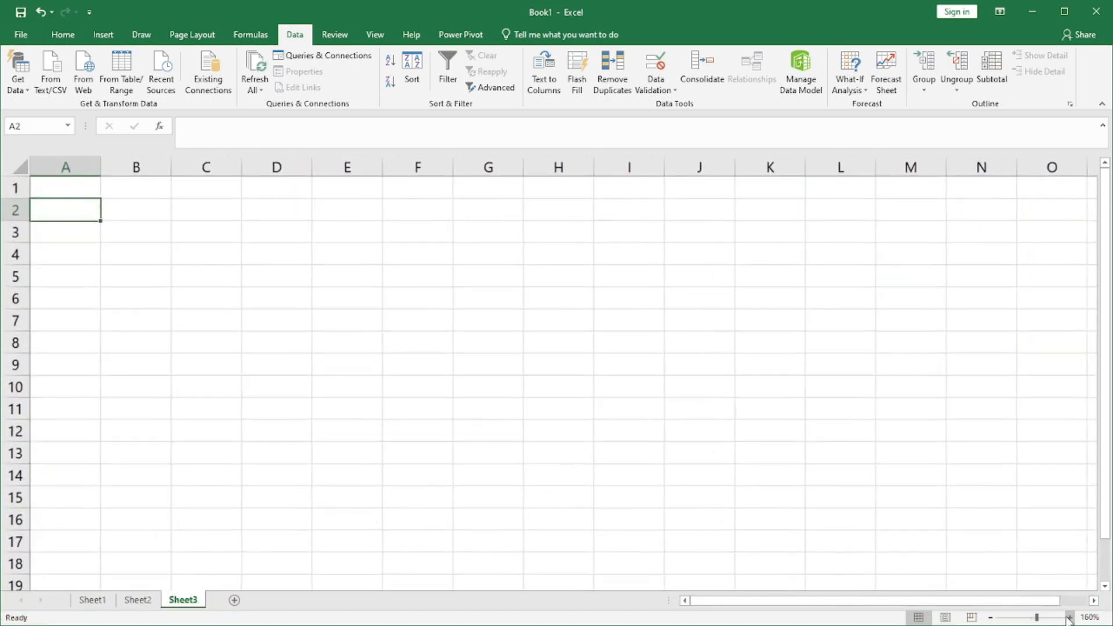
{"action": "left_click", "coordinate": [1070, 617]}
{"action": "left_click", "coordinate": [1069, 618]}
{"action": "type", "text": "SUNDAY"}
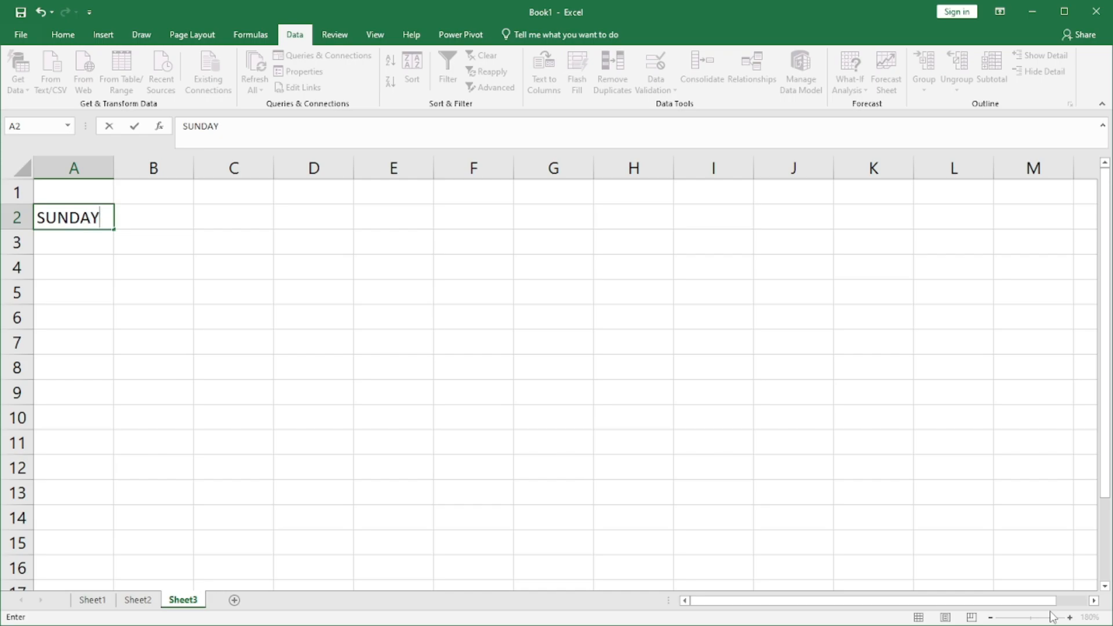
{"action": "key", "text": "Return"}
Fill A2:A8 with the weekdays SUNDAY through SATURDAY, removing the repeat in A9, and widen column A to fit the names
{"action": "key", "text": "Up"}
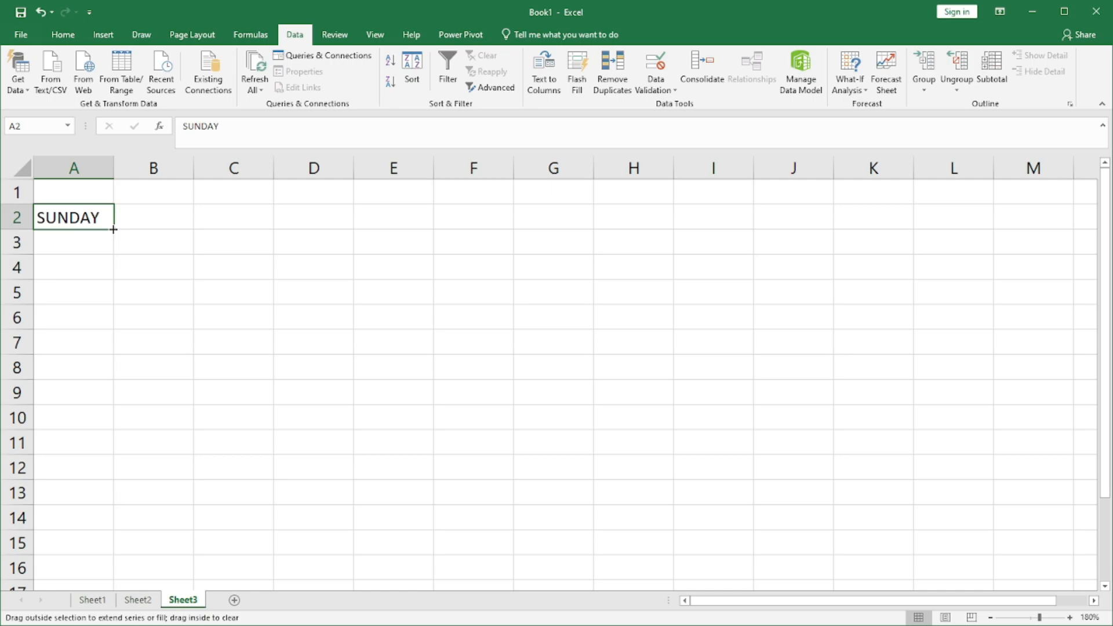
{"action": "left_click_drag", "start_coordinate": [113, 230], "coordinate": [133, 398]}
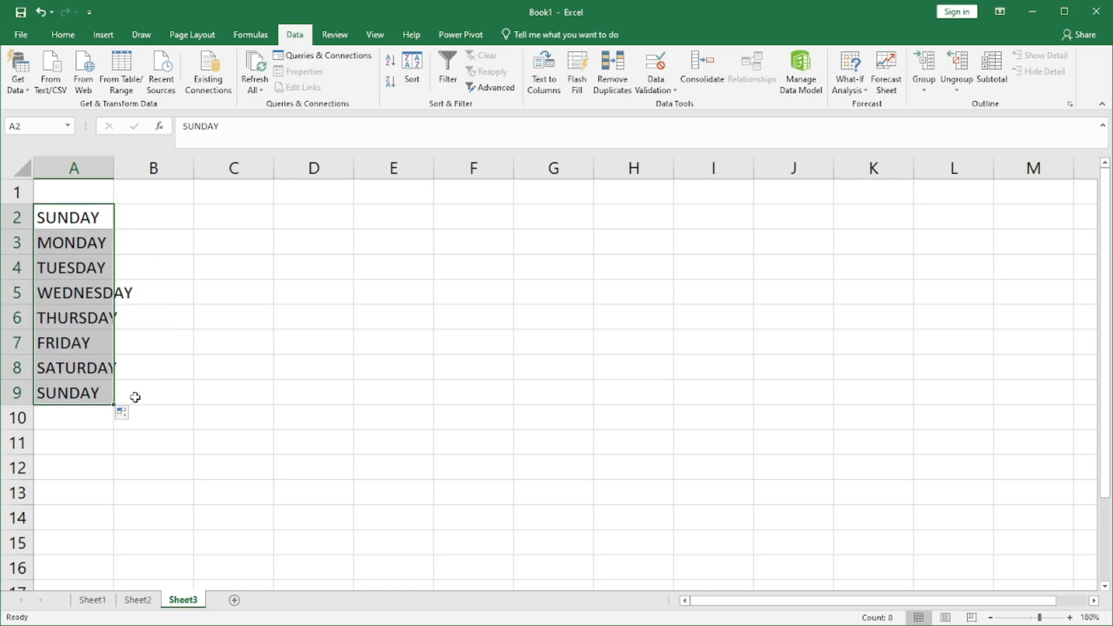
{"action": "left_click", "coordinate": [154, 367]}
{"action": "left_click", "coordinate": [78, 389]}
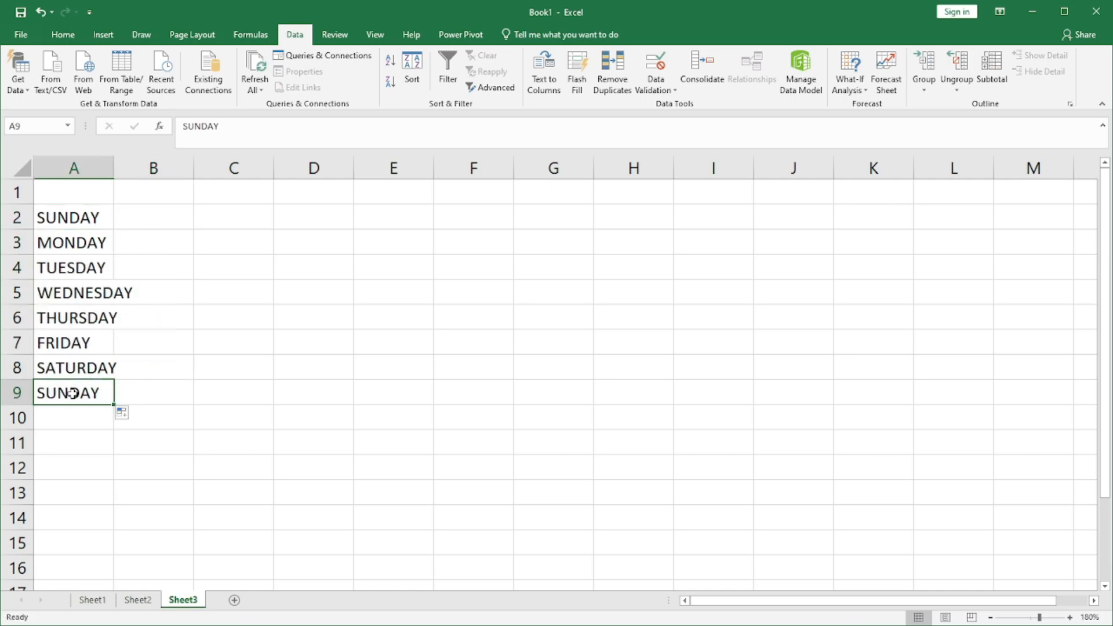
{"action": "key", "text": "Delete"}
{"action": "left_click", "coordinate": [197, 320]}
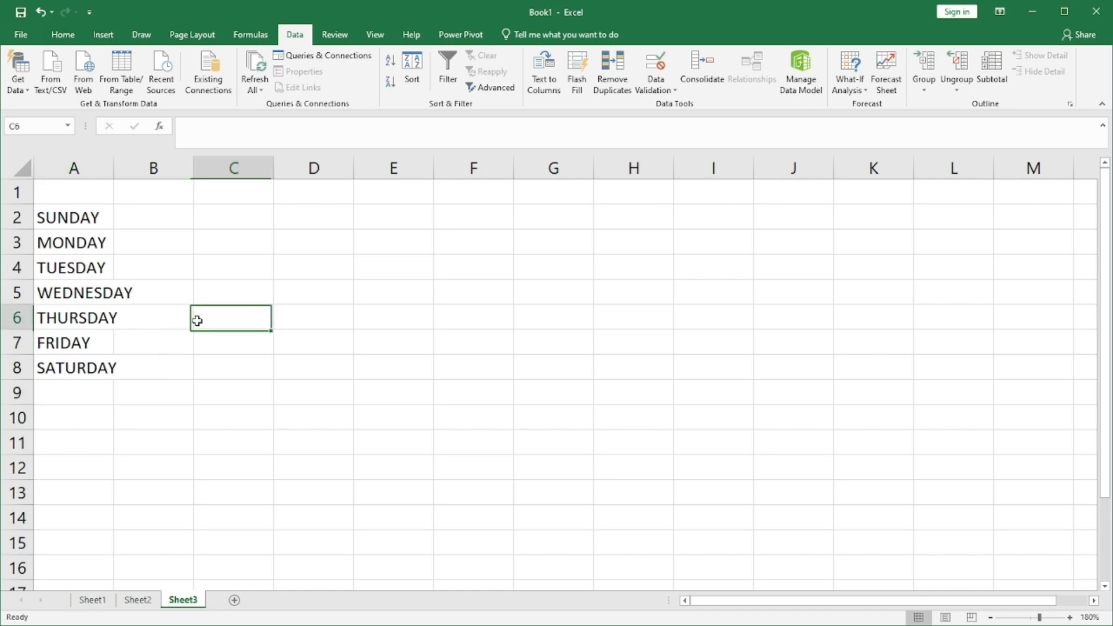
{"action": "left_click_drag", "start_coordinate": [115, 166], "coordinate": [147, 166]}
Enter SUN in B2 as the example and Flash Fill the weekday abbreviations through B8
{"action": "left_click", "coordinate": [176, 212]}
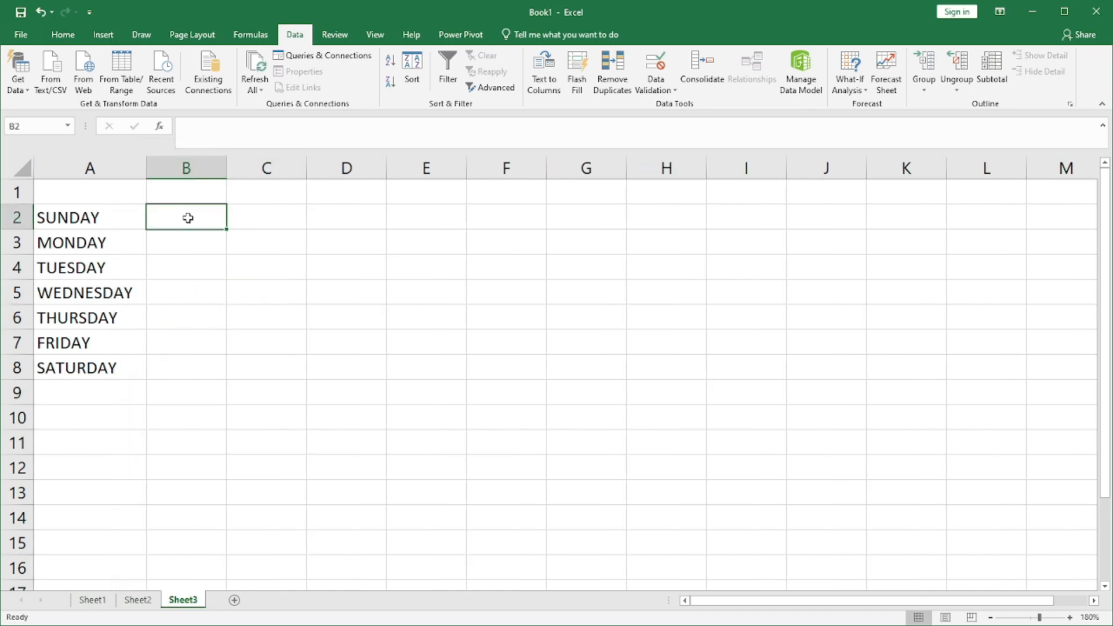
{"action": "type", "text": "SUN"}
{"action": "key", "text": "Return"}
{"action": "left_click", "coordinate": [189, 219]}
{"action": "left_click_drag", "start_coordinate": [189, 216], "coordinate": [194, 363]}
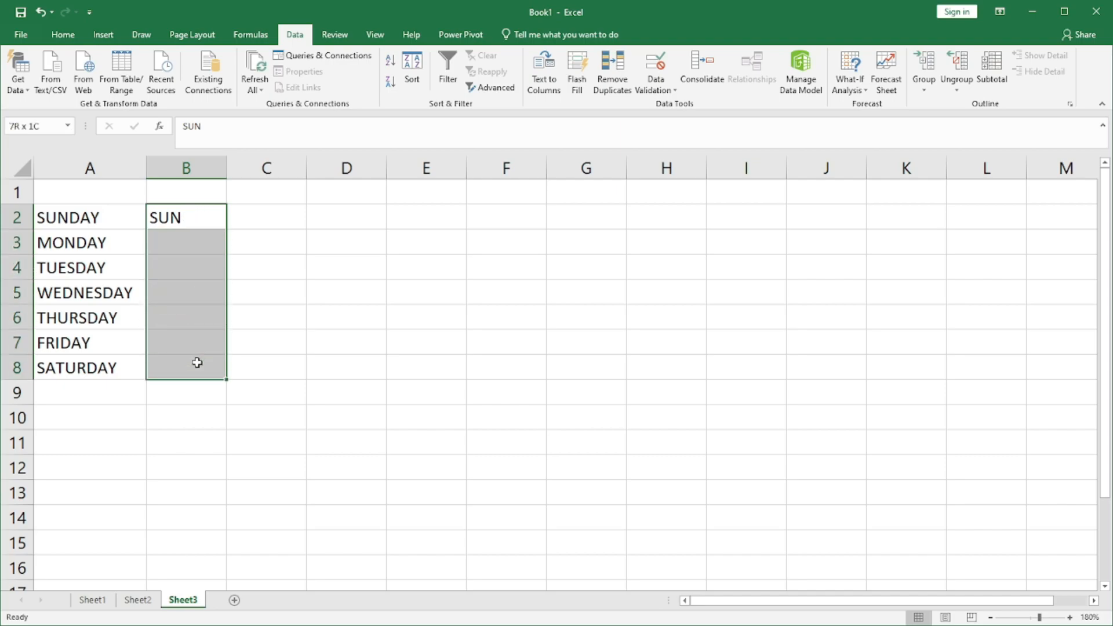
{"action": "left_click", "coordinate": [576, 78]}
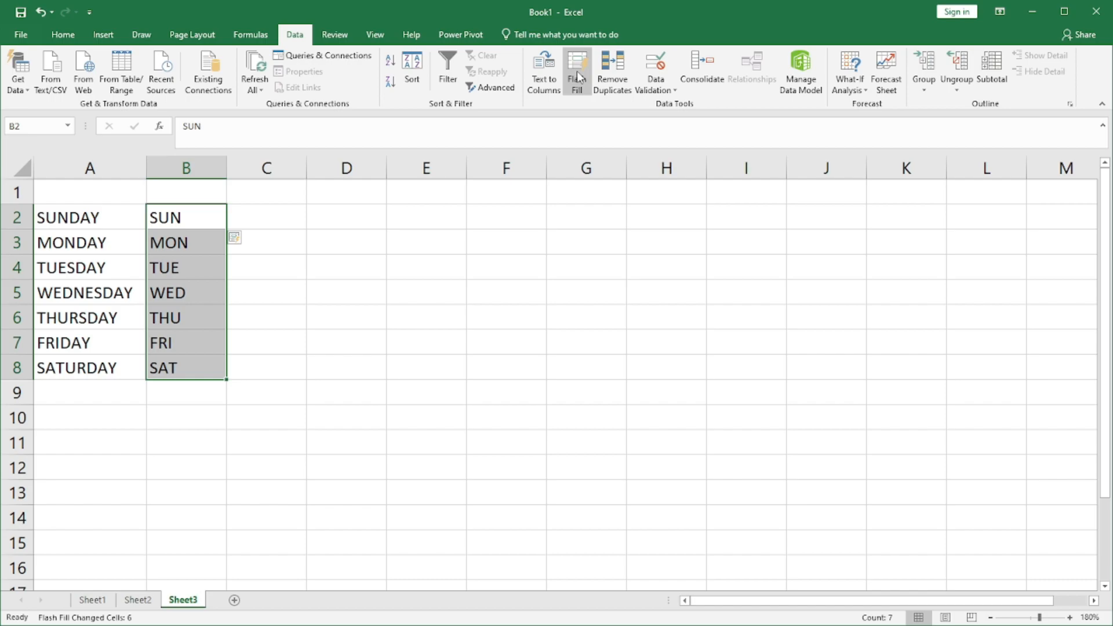
Enter DAY in C2 as the example for the remaining part of each weekday name
{"action": "left_click", "coordinate": [268, 218]}
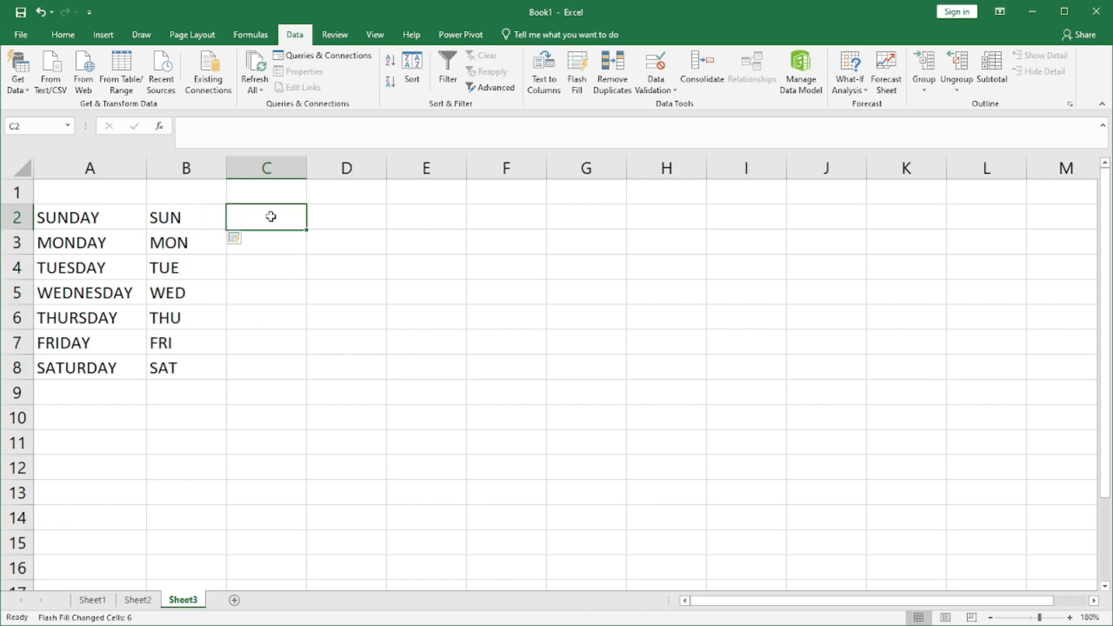
{"action": "type", "text": "DAY"}
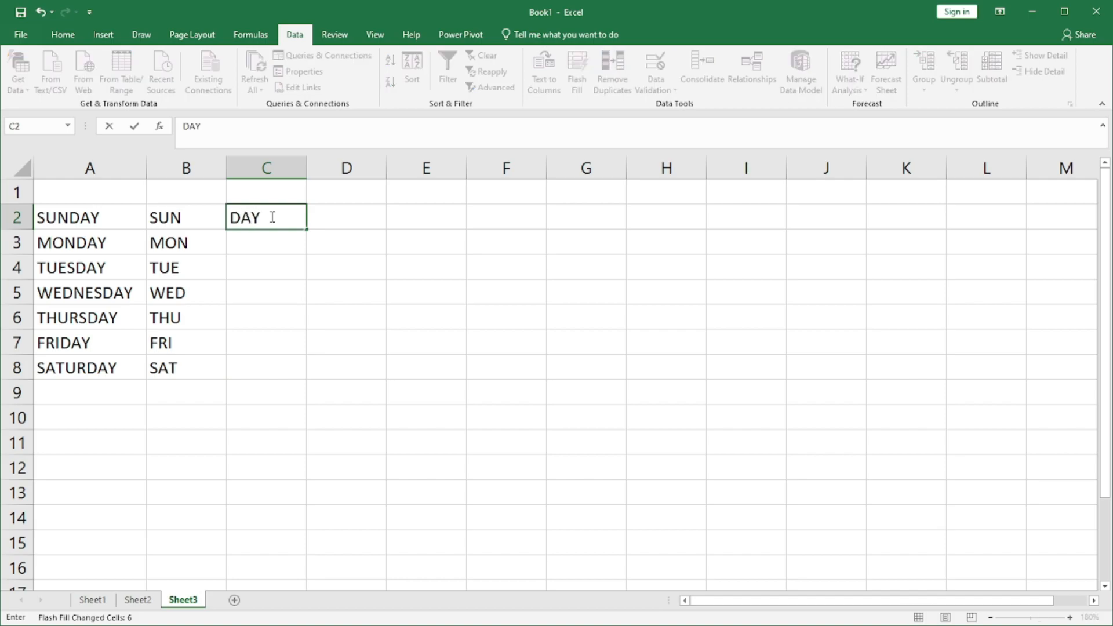
{"action": "key", "text": "Return"}
{"action": "left_click", "coordinate": [271, 217]}
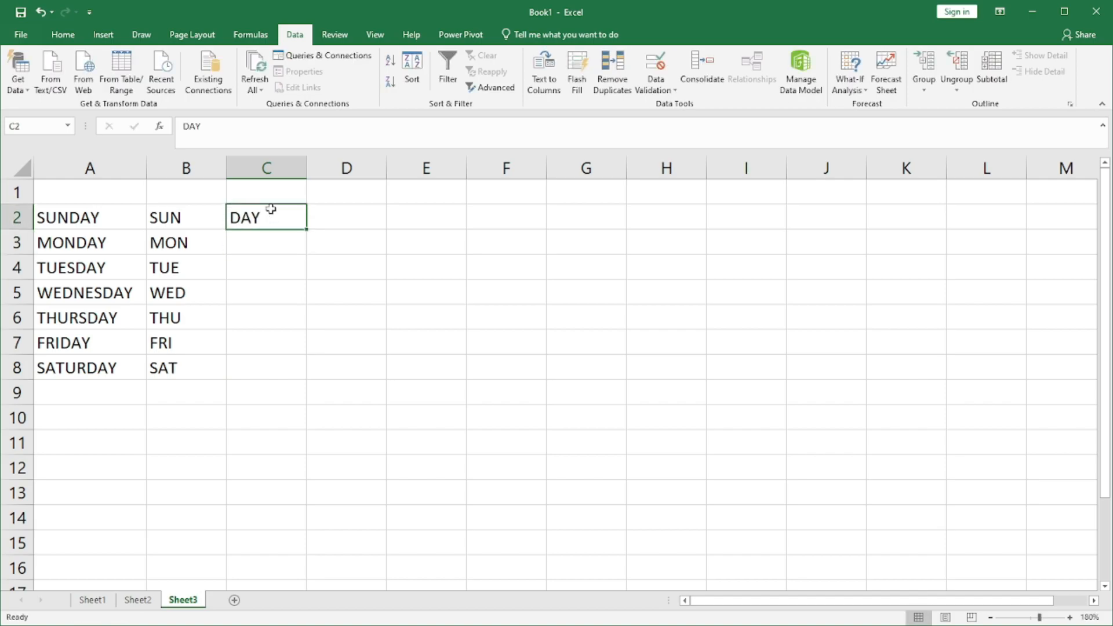
Try to run Flash Fill with the full weekday names in A2:A8 selected
{"action": "left_click_drag", "start_coordinate": [258, 216], "coordinate": [263, 363]}
{"action": "left_click", "coordinate": [367, 316]}
{"action": "left_click_drag", "start_coordinate": [75, 210], "coordinate": [96, 362]}
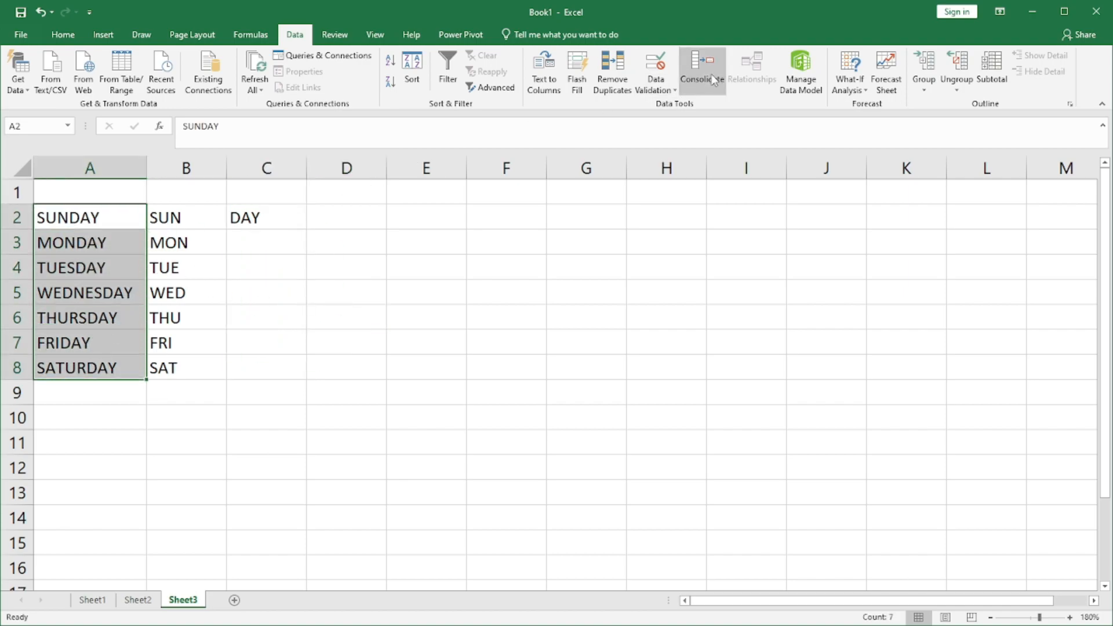
{"action": "left_click", "coordinate": [581, 72]}
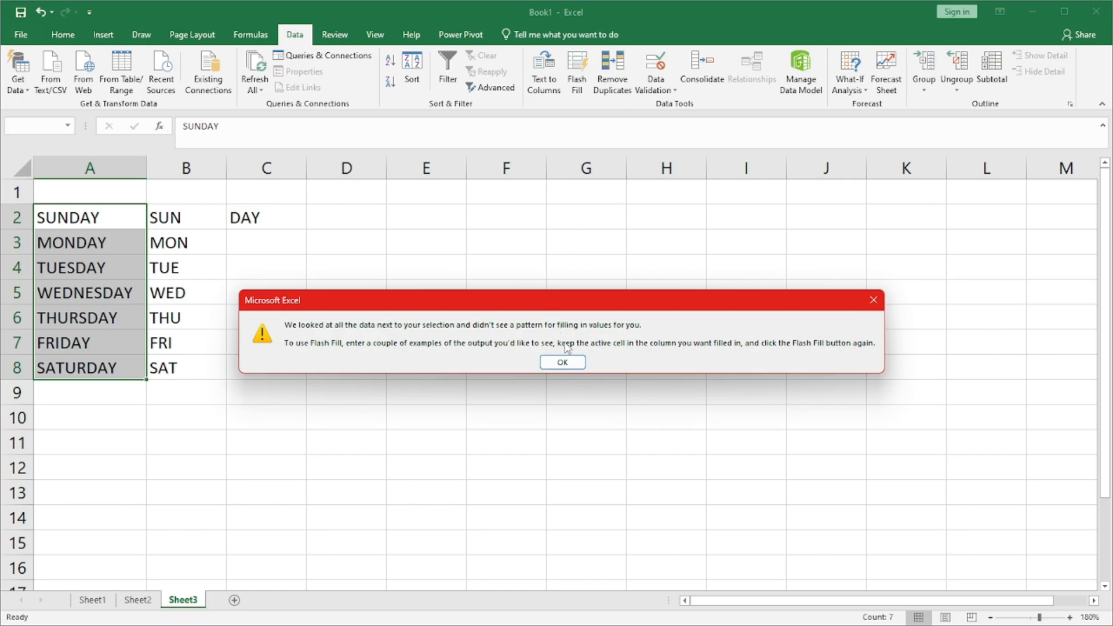
{"action": "left_click", "coordinate": [565, 364]}
Flash Fill C2:C8 from the DAY example in C2
{"action": "left_click", "coordinate": [250, 214]}
{"action": "left_click_drag", "start_coordinate": [250, 213], "coordinate": [275, 368]}
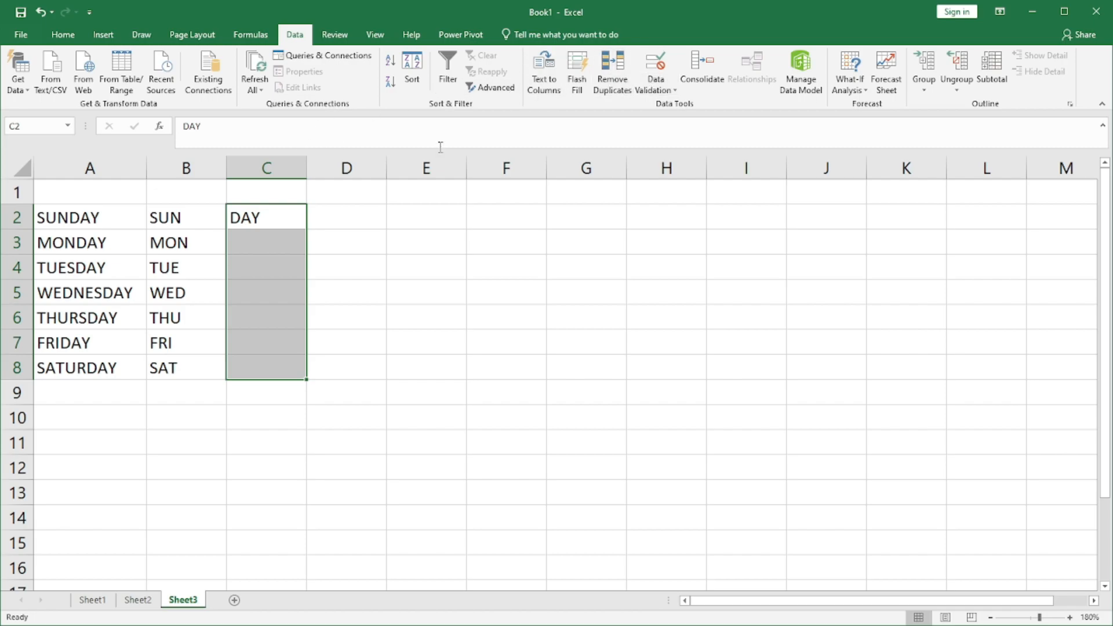
{"action": "left_click", "coordinate": [578, 67]}
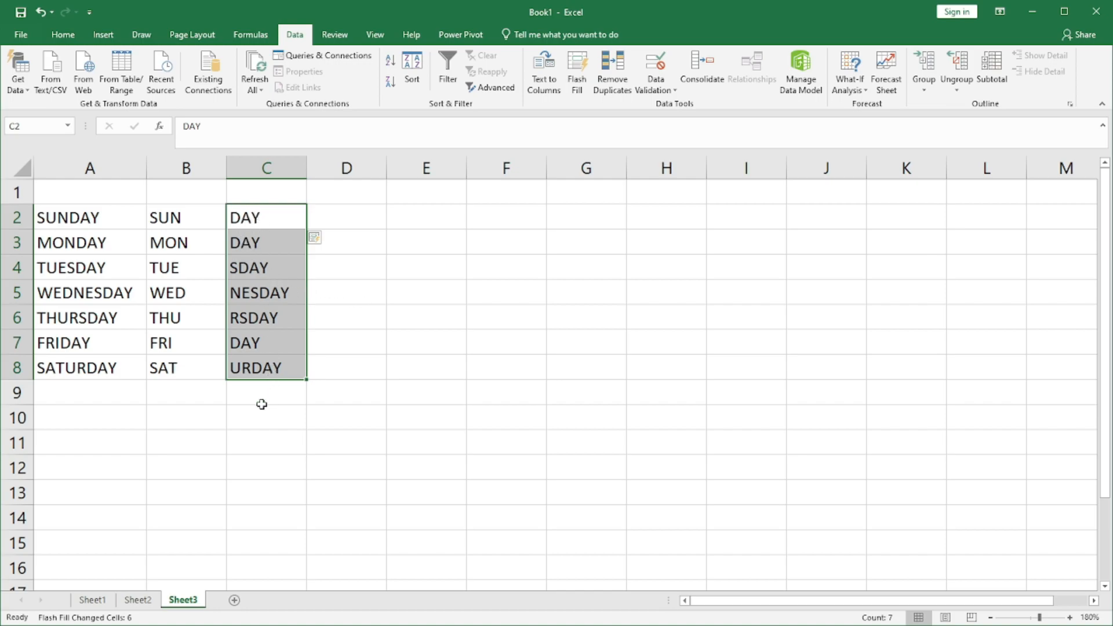
Run Remove Duplicates on the weekday data, expanding the selection to A2:C8 and comparing columns A, B and C
{"action": "left_click", "coordinate": [614, 75]}
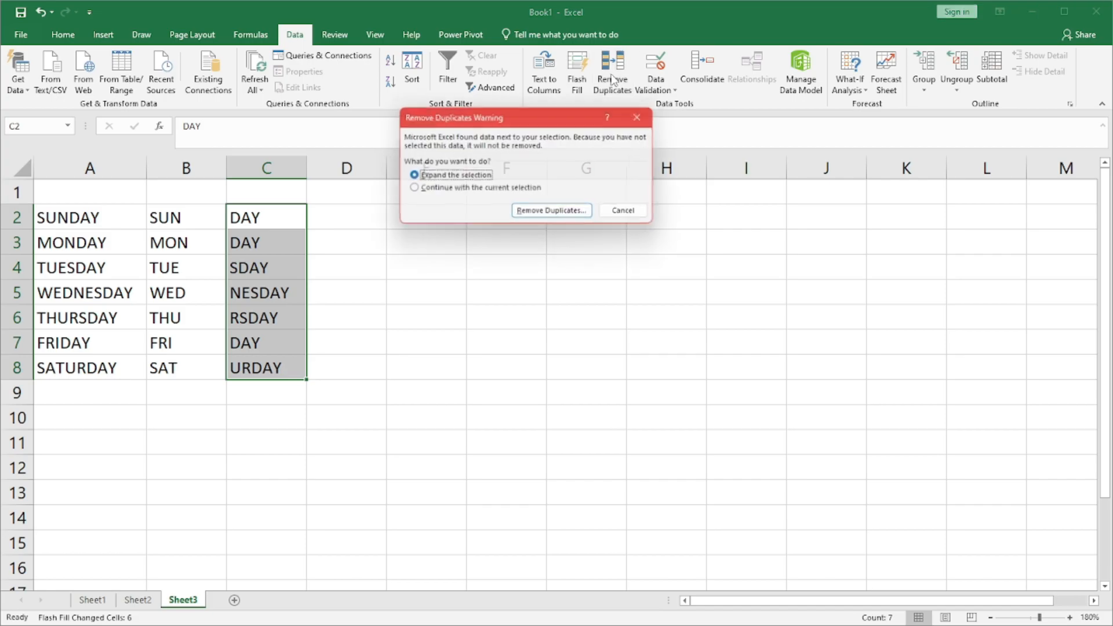
{"action": "left_click", "coordinate": [556, 215]}
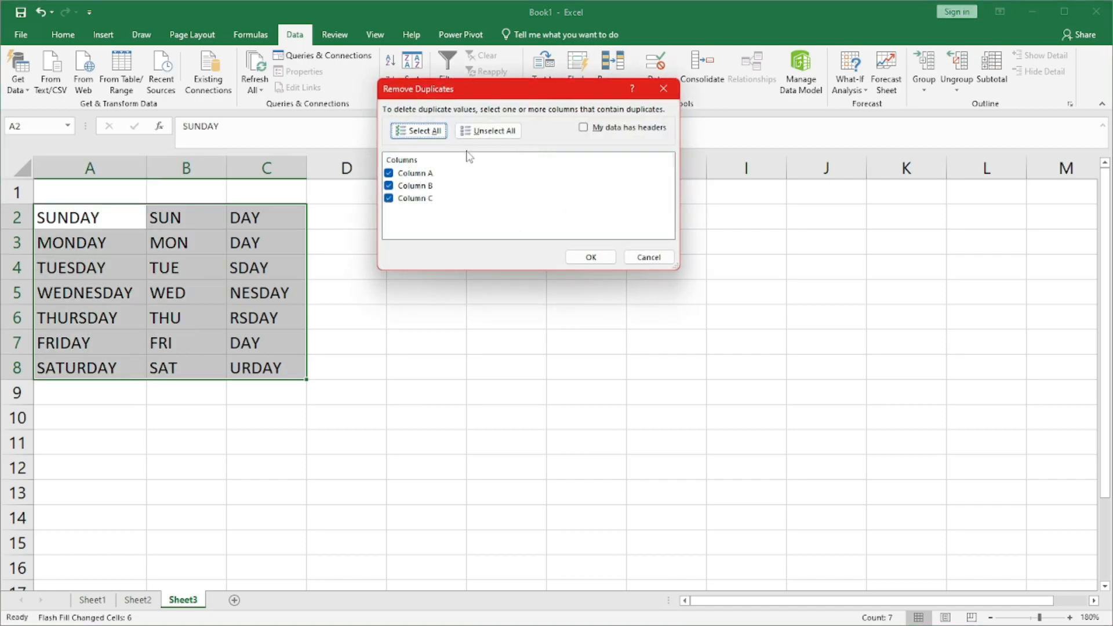
{"action": "left_click", "coordinate": [588, 256]}
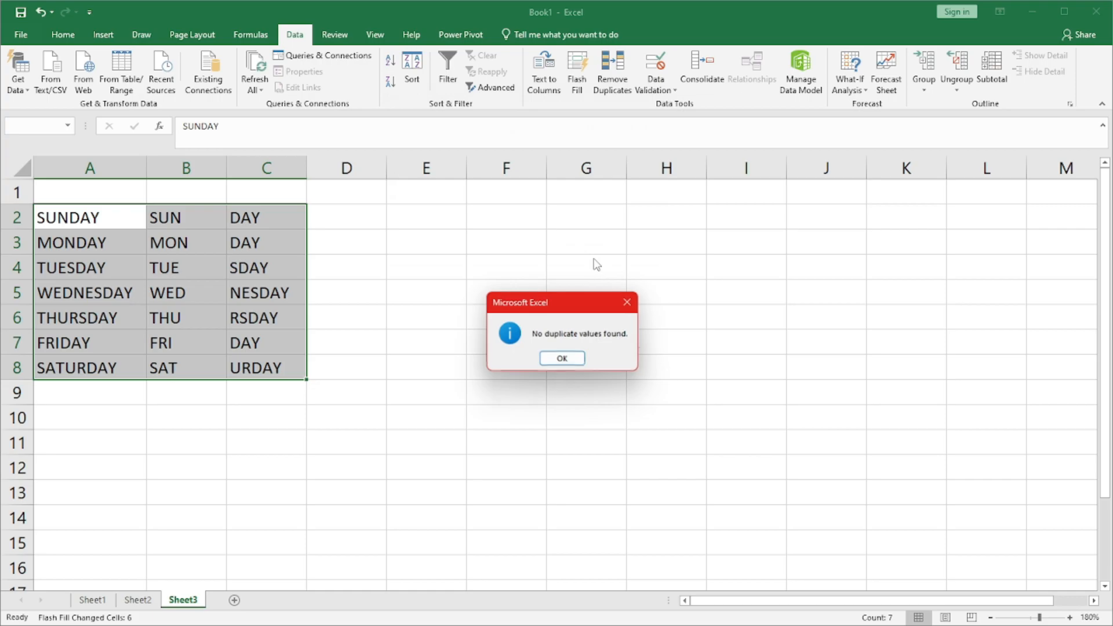
{"action": "left_click", "coordinate": [561, 358]}
{"action": "left_click", "coordinate": [456, 291]}
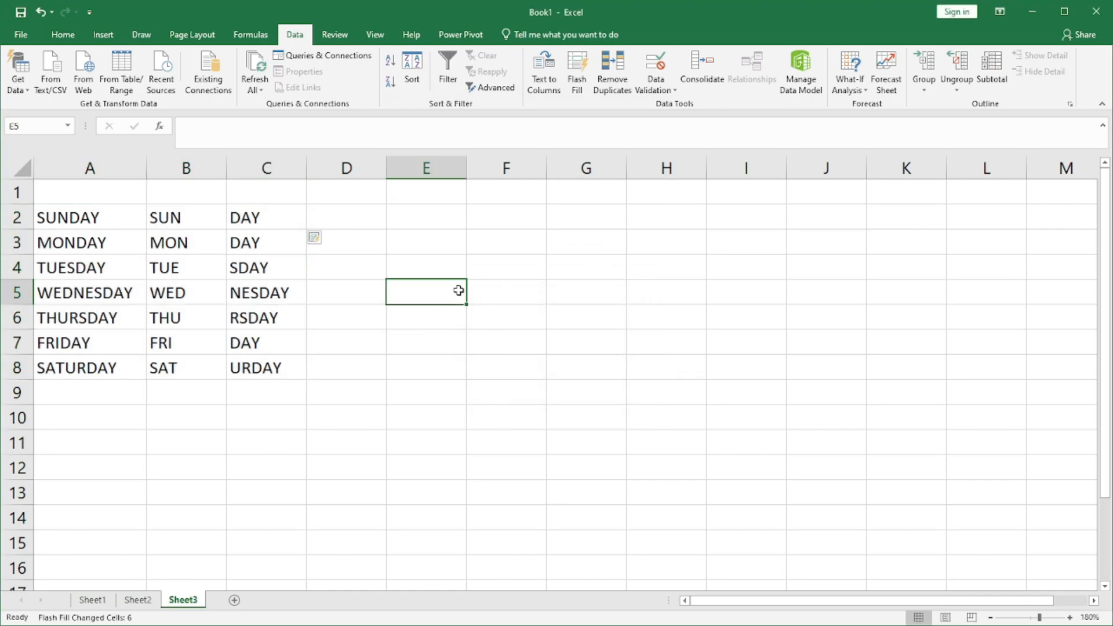